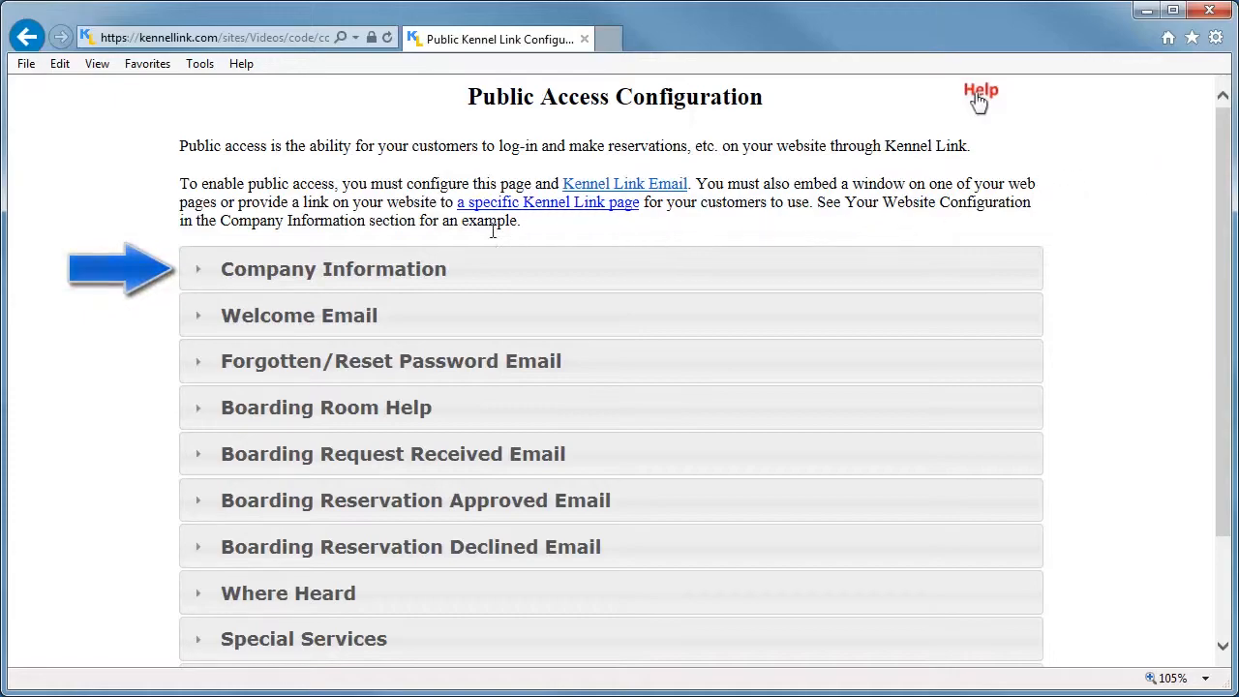
Expand Company Information and set Include Day-Boarding to Yes.
click(347, 276)
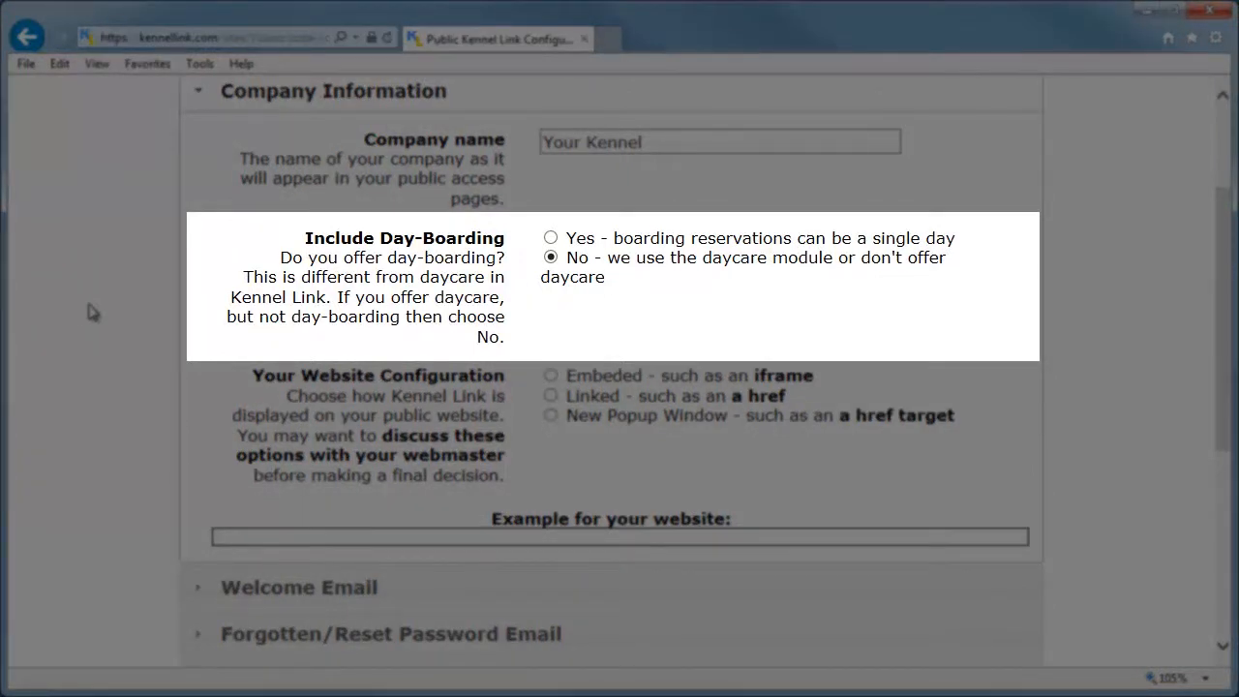
click(550, 238)
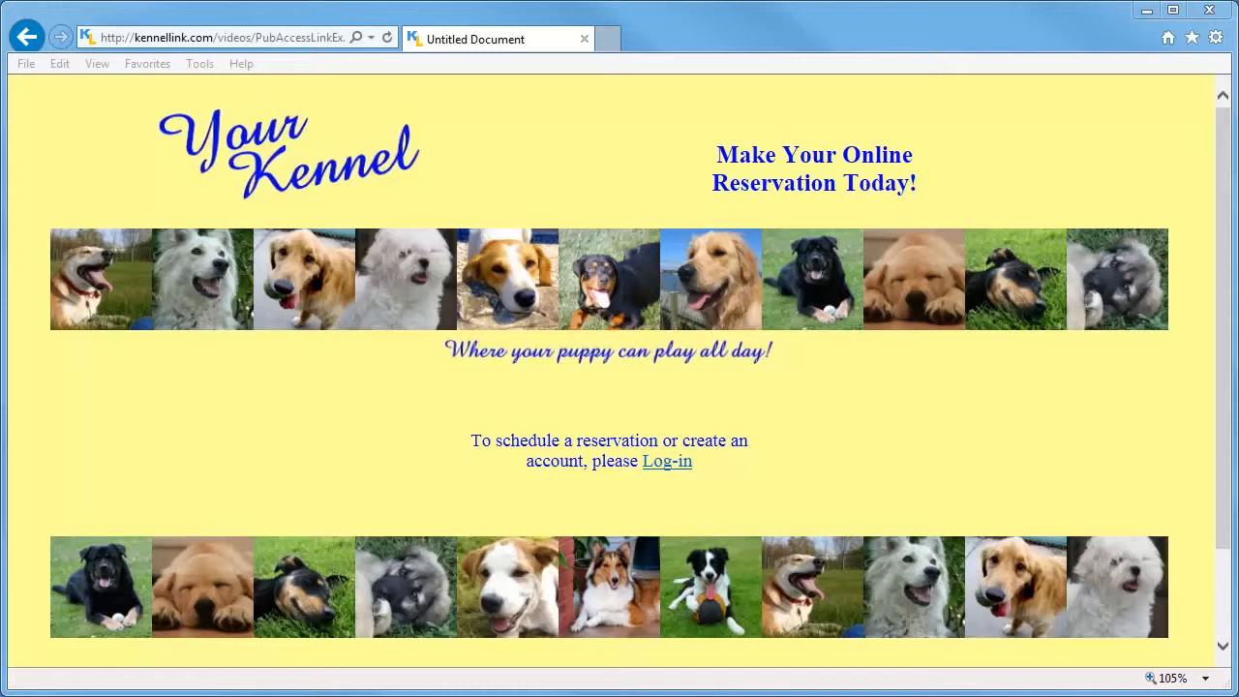
Preview the sign-in pages from the linked and popup example sites' Log-in controls.
click(648, 463)
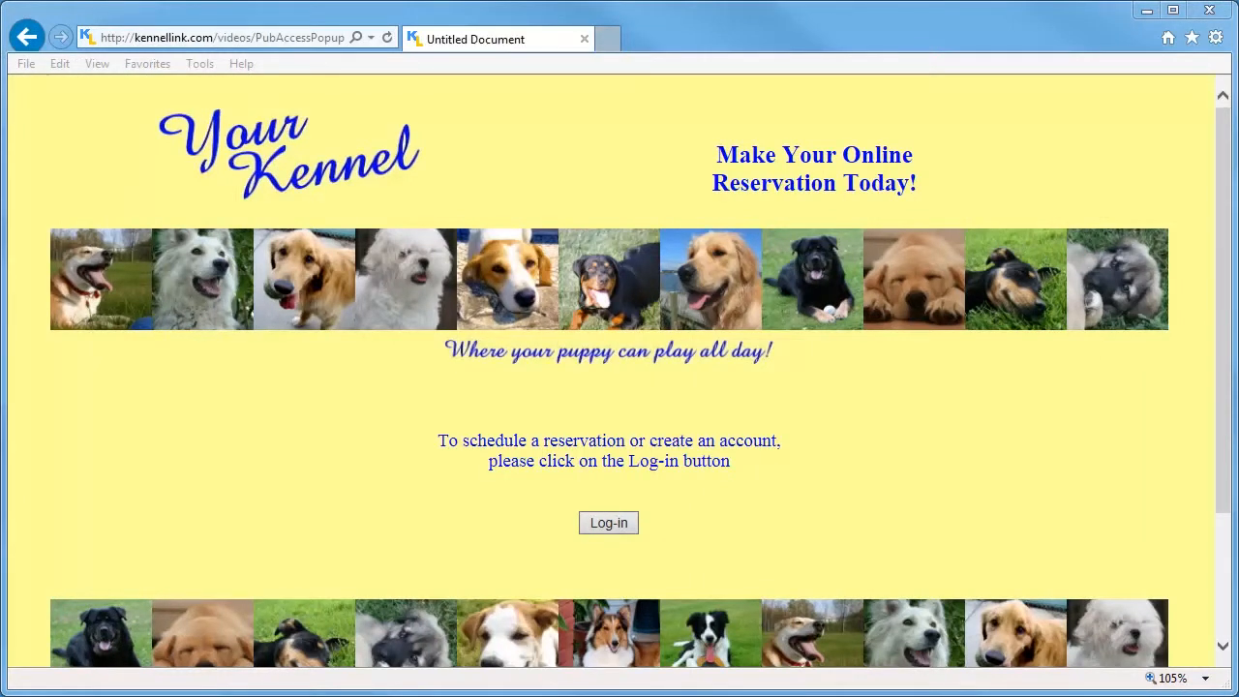
click(604, 523)
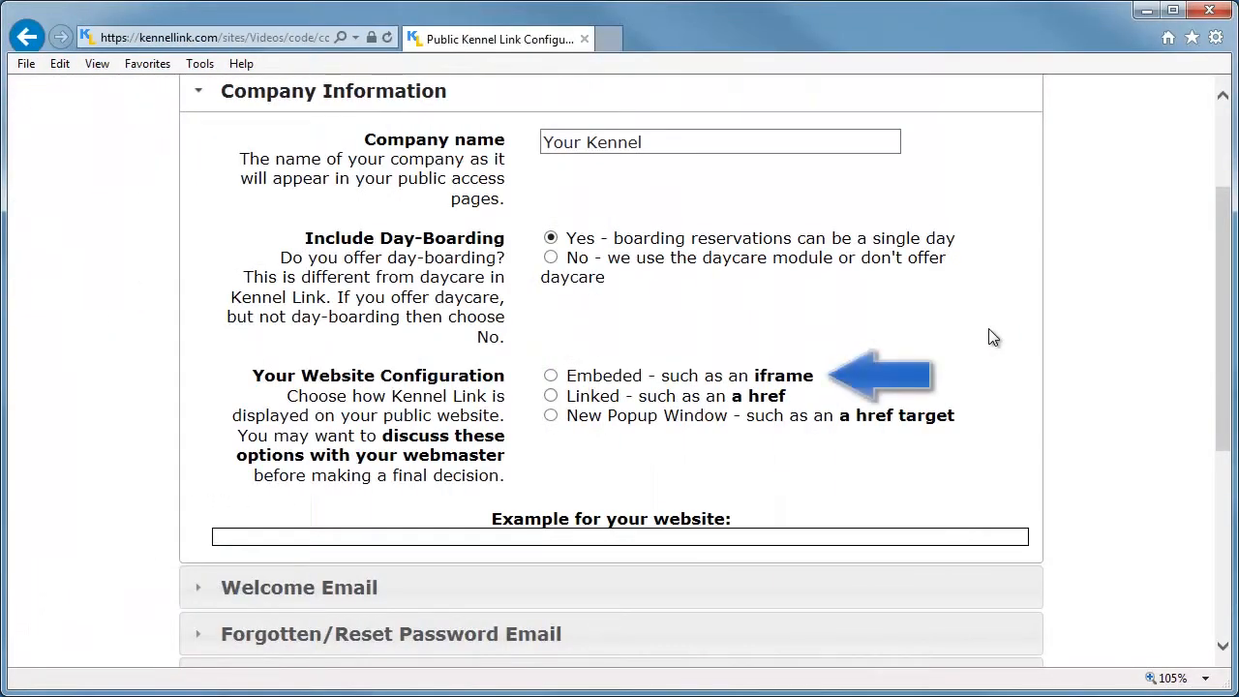
Switch Your Website Configuration to Embeded to get the iframe code.
click(549, 375)
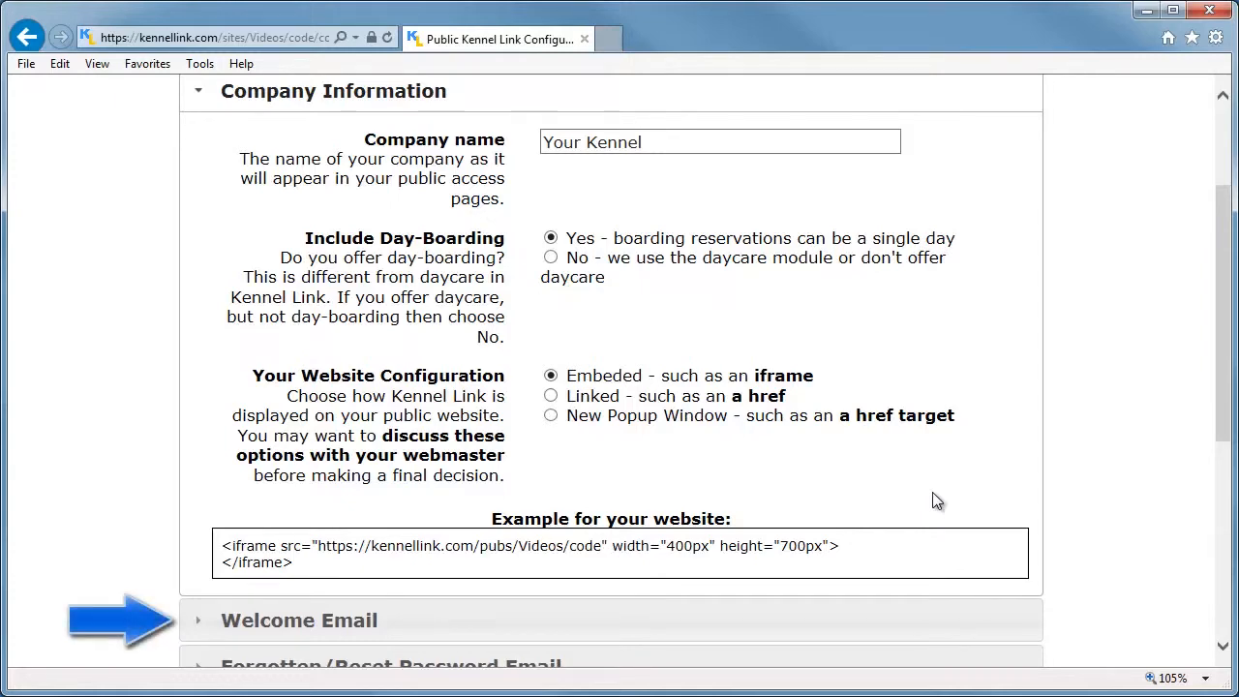
Open Welcome Email and add "We can't wait for" after the questions sentence.
click(548, 631)
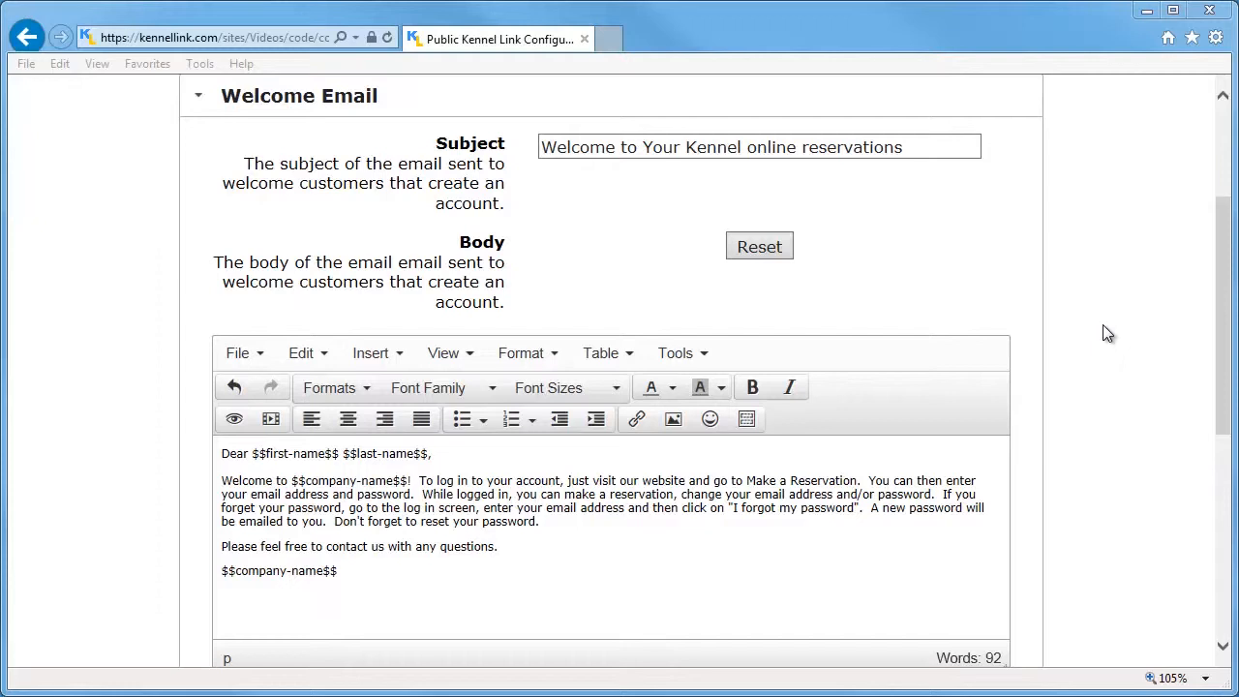
text(We can't wait for)
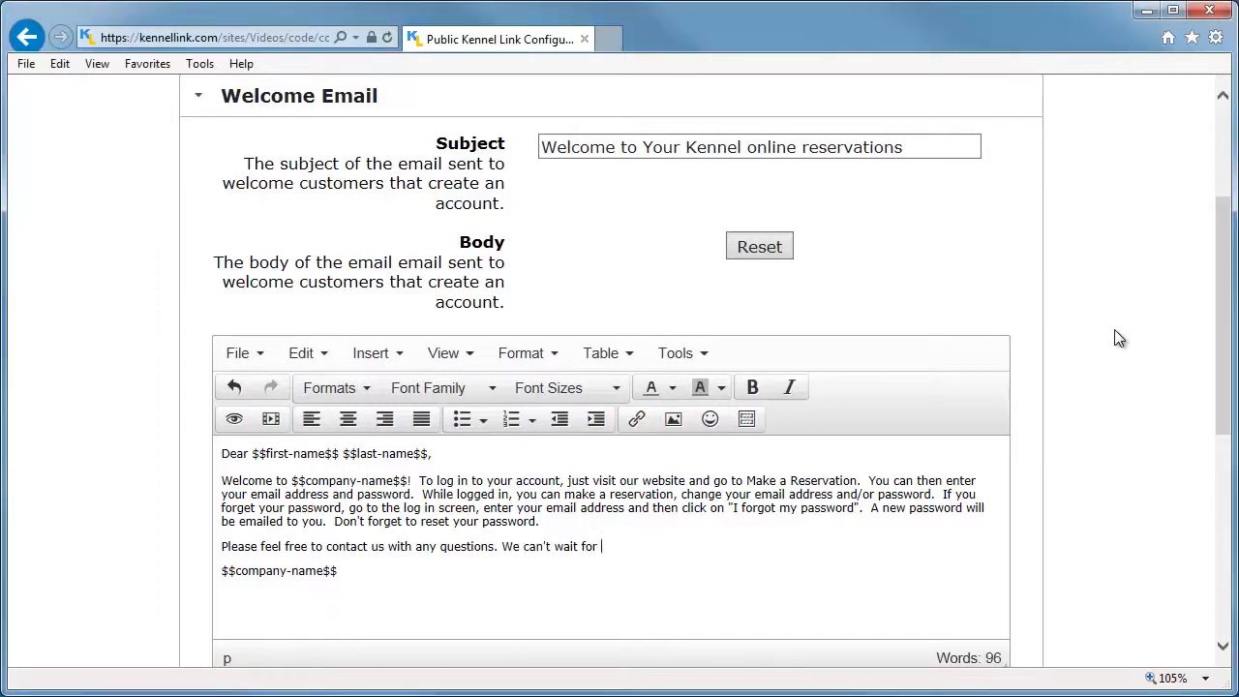
Insert the $$pet-names$$ placeholder into the Welcome Email body, followed by "to stay with us.".
click(747, 418)
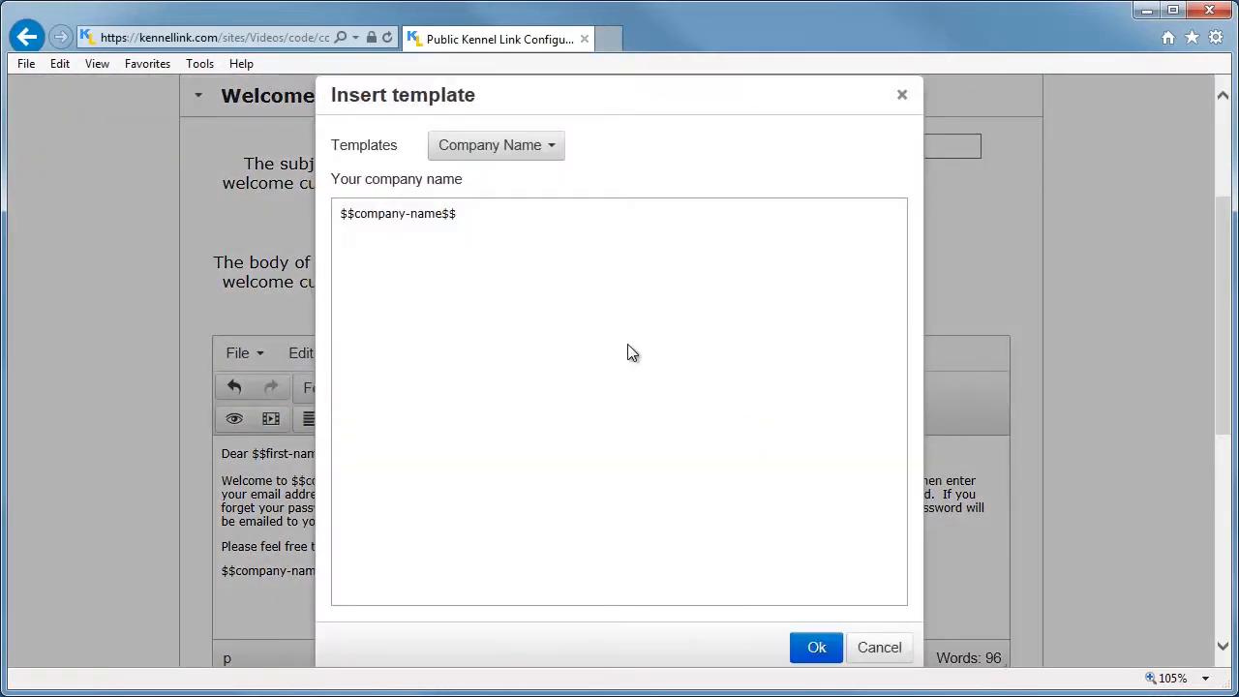
click(553, 150)
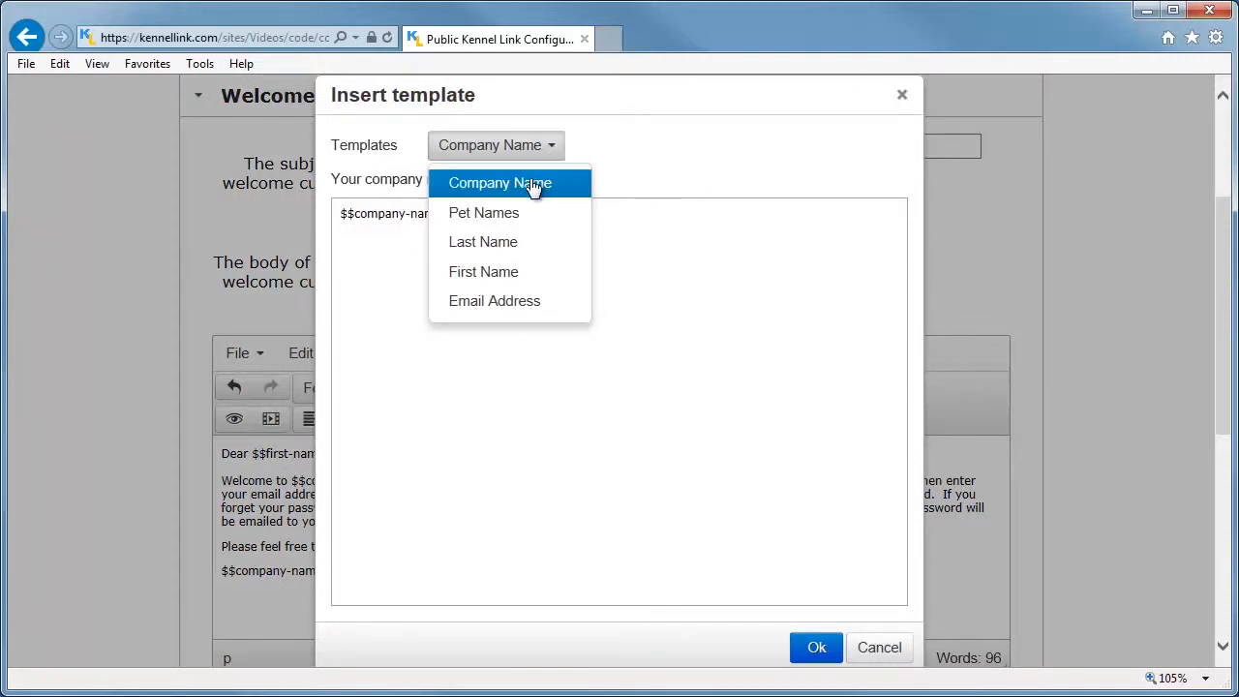
click(514, 215)
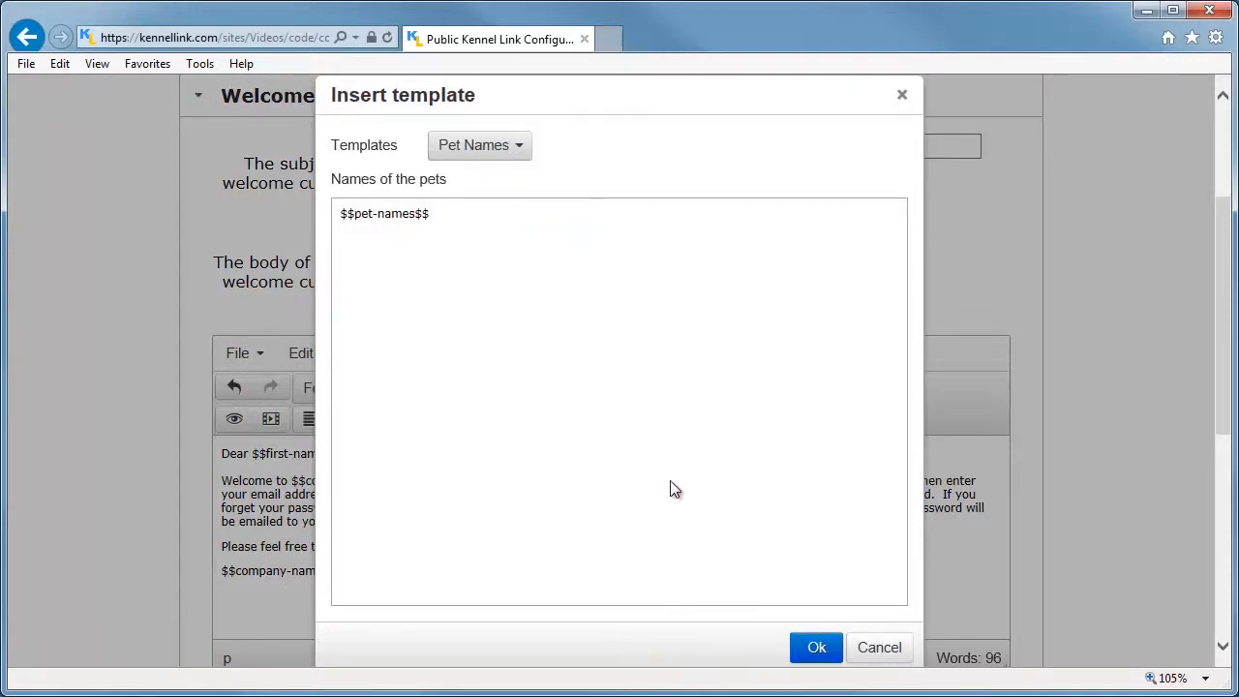
click(811, 649)
text(to stay with us.)
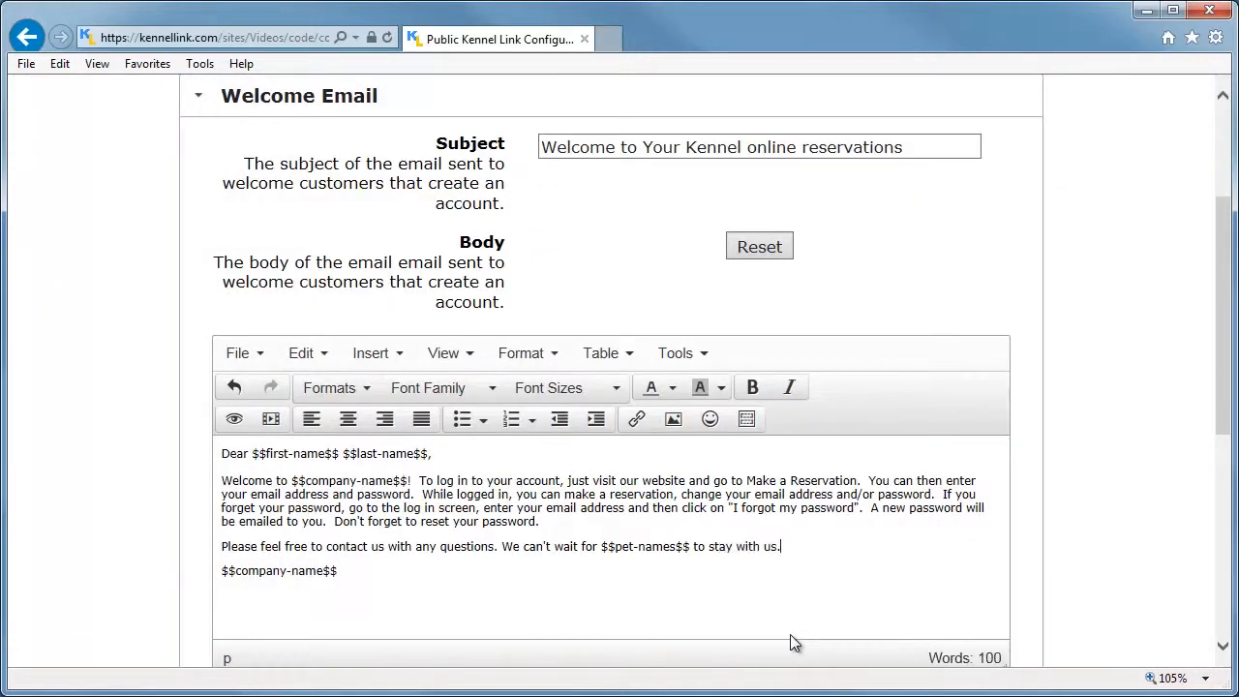
Delete the pet-names sentence and add a "Best Regards," line above the signature.
drag(802, 545, 502, 546)
key(Delete)
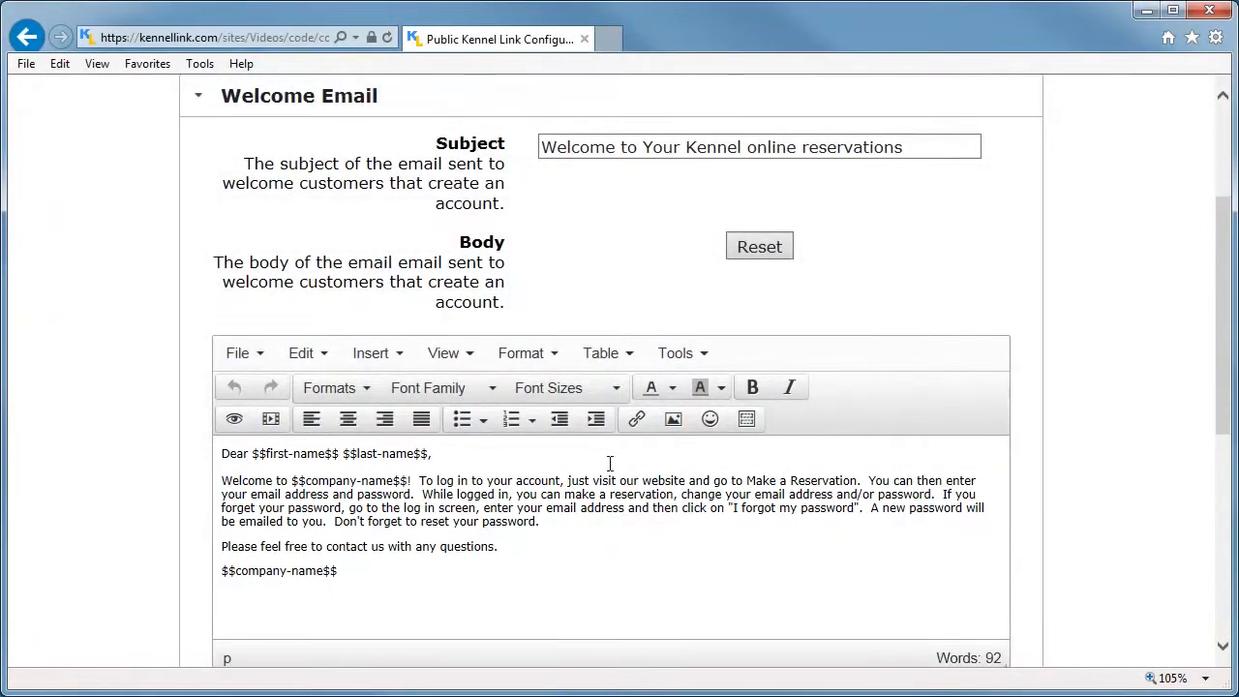
click(533, 545)
key(Return)
text(Best Regards,)
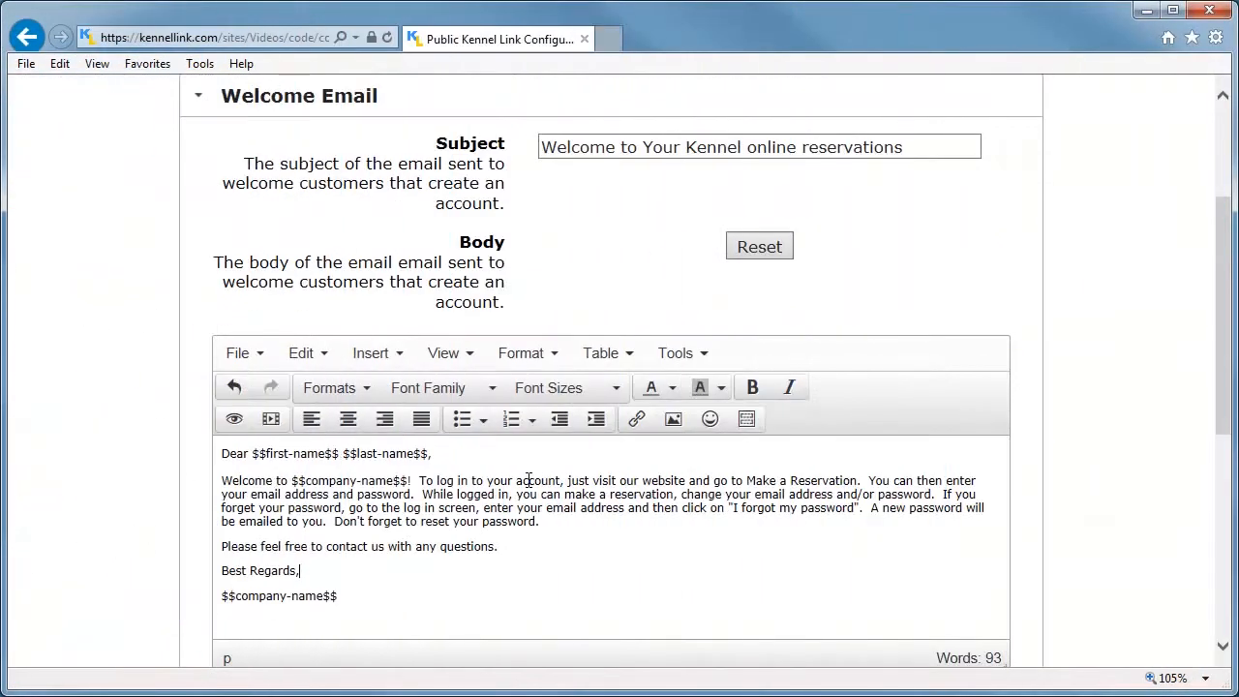
scroll(528, 480, down, 3)
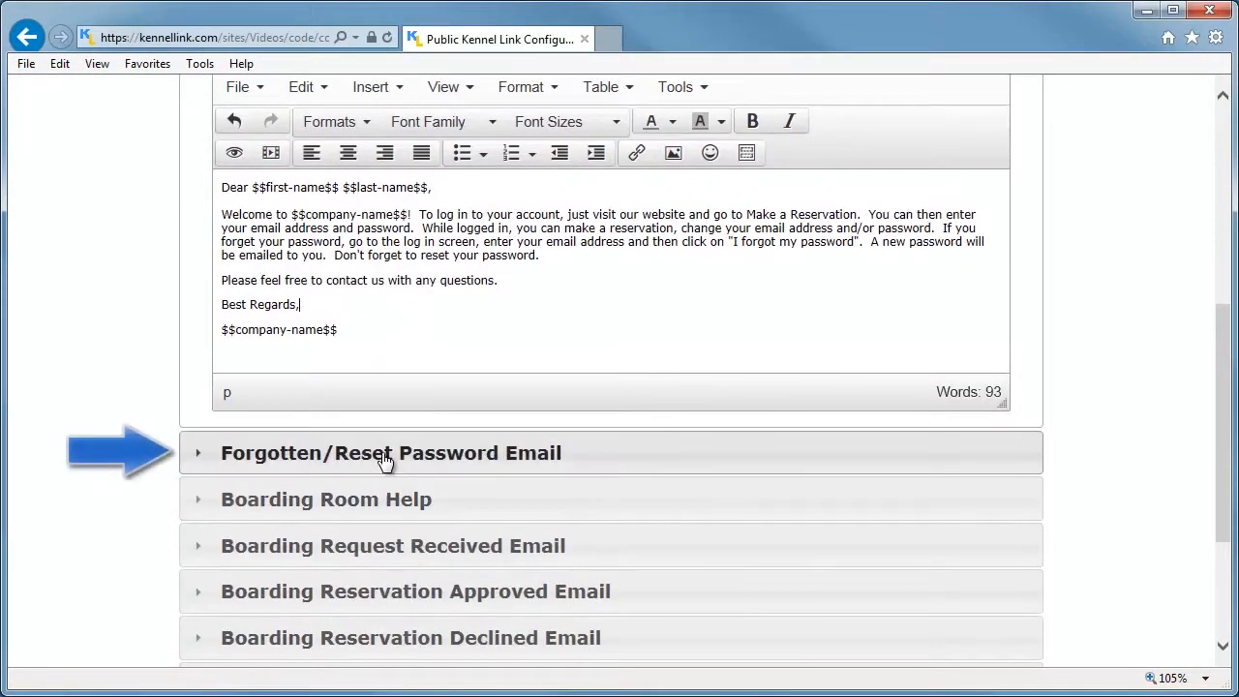
Expand Forgotten/Reset Password Email to view its "Your Kennel password reset" subject and body.
click(384, 455)
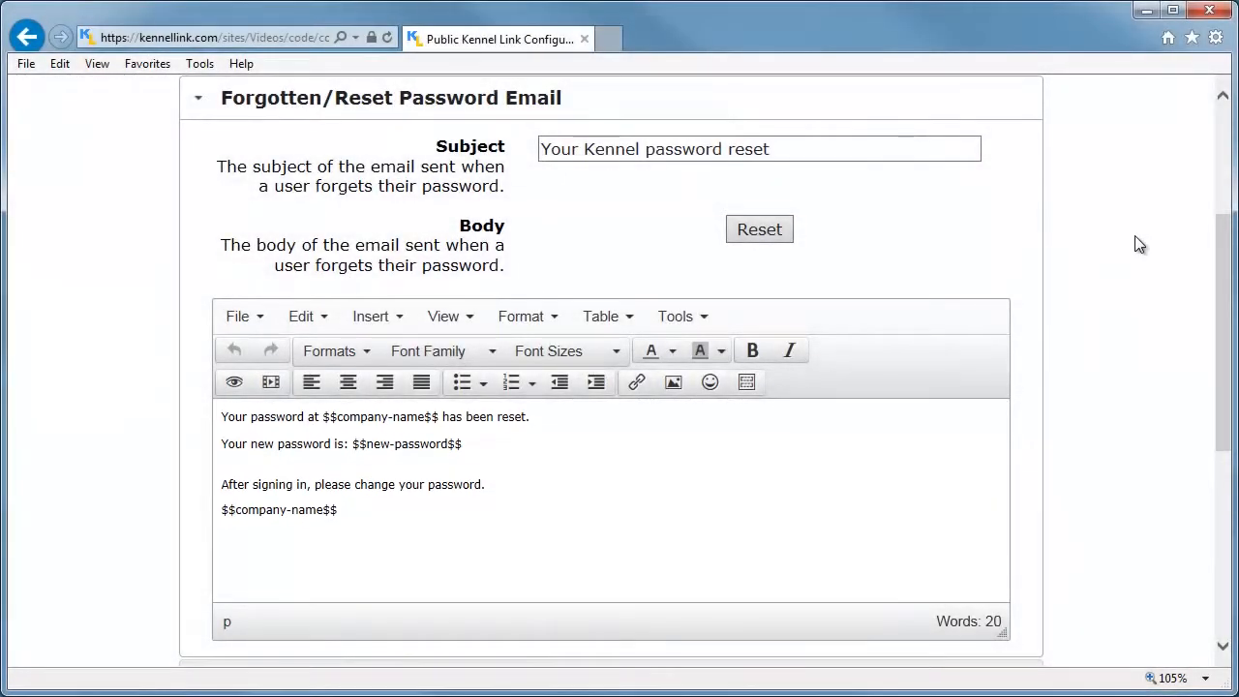
scroll(1138, 243, down, 1)
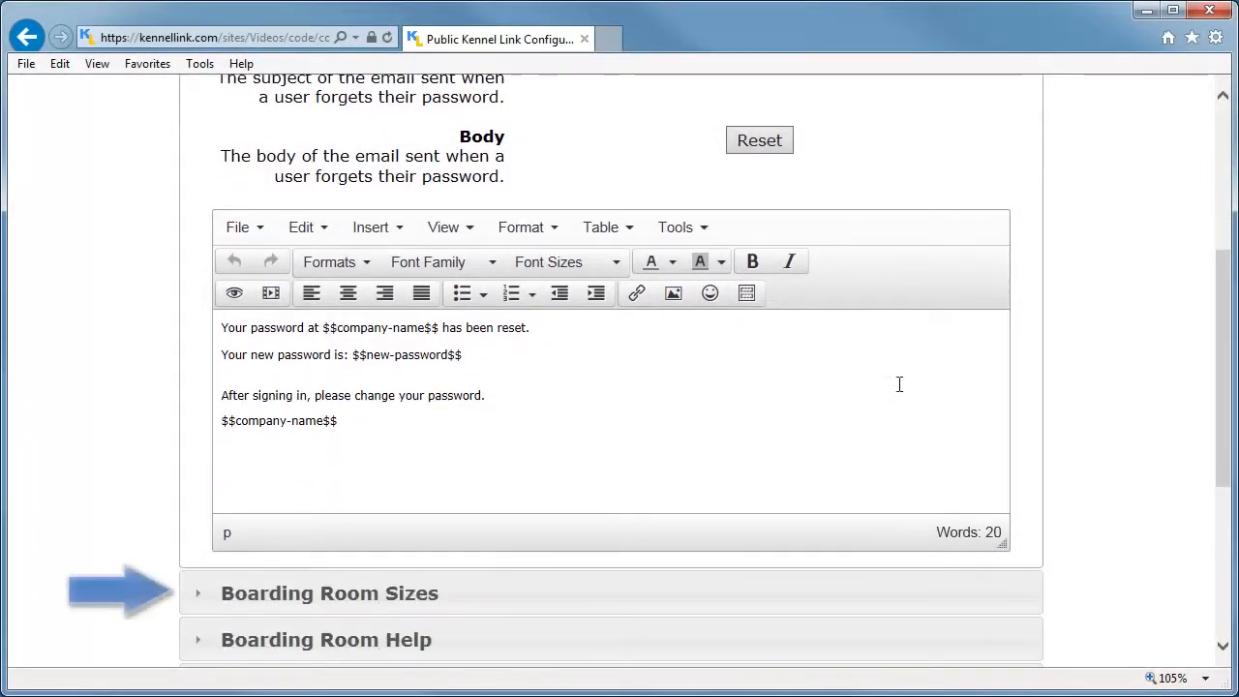
In Boarding Room Sizes, exclude Pet Sitting and rename Mediumish "2 Small Dogs" and Smallish "1 Small Dog".
click(410, 596)
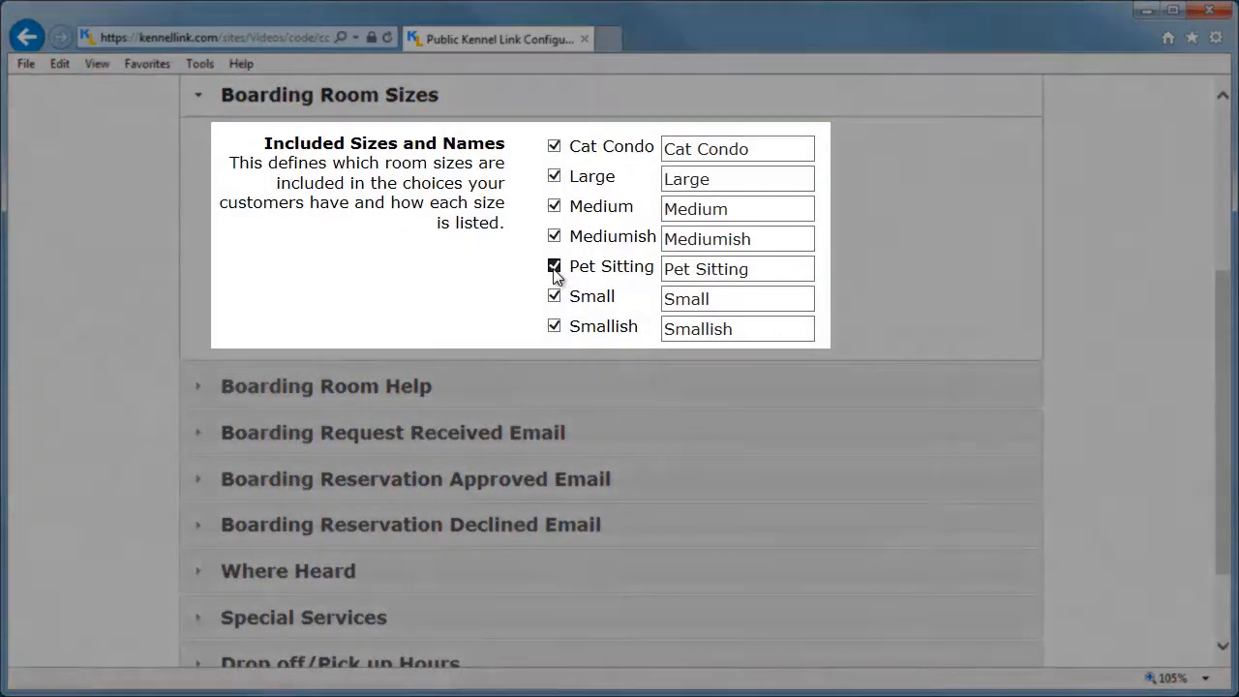
click(554, 267)
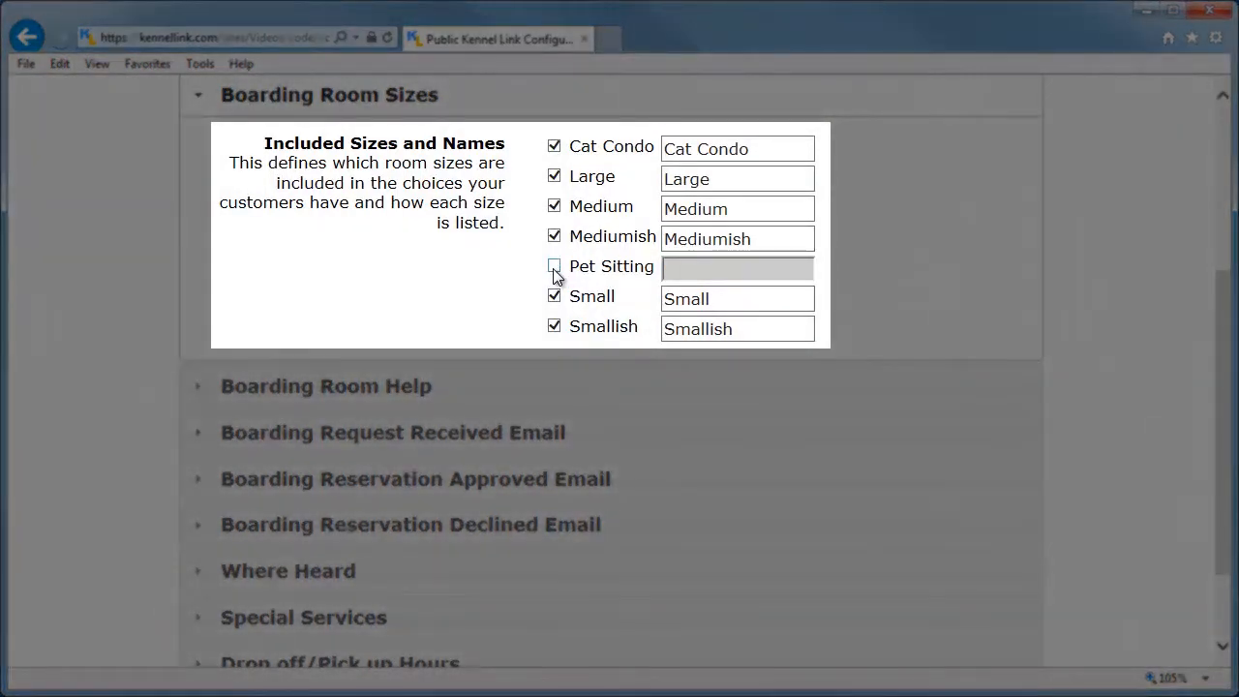
drag(760, 236, 640, 245)
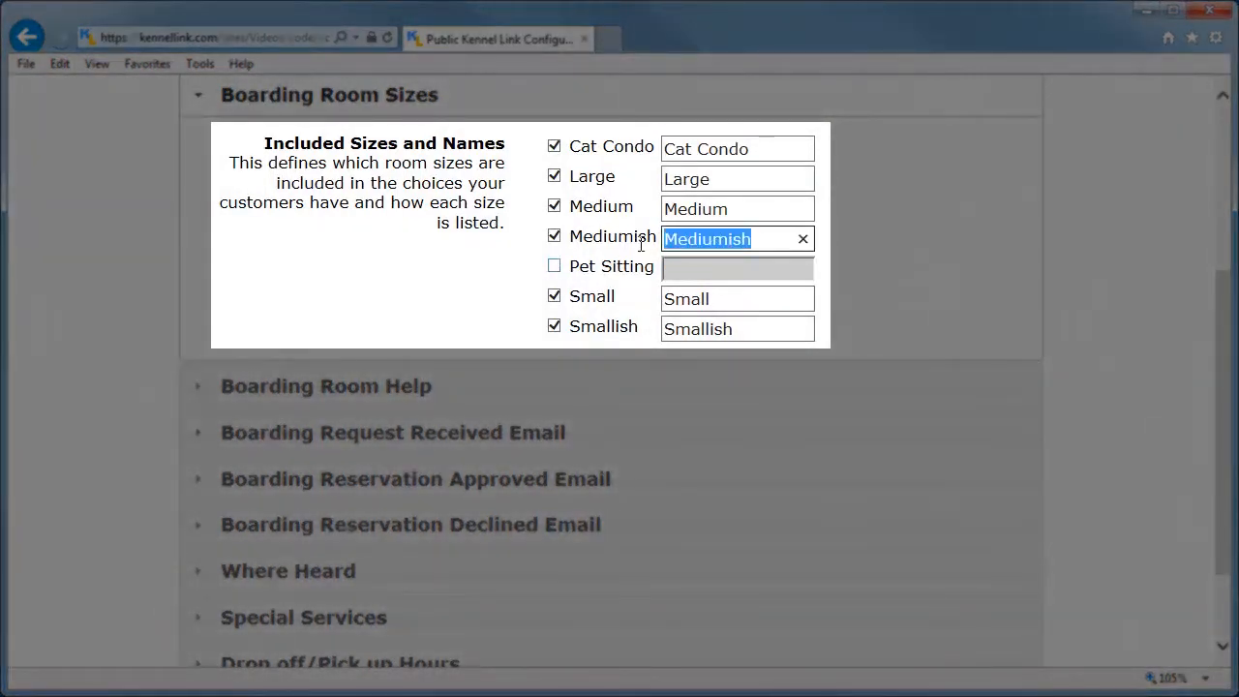
text(2 Small Dogs)
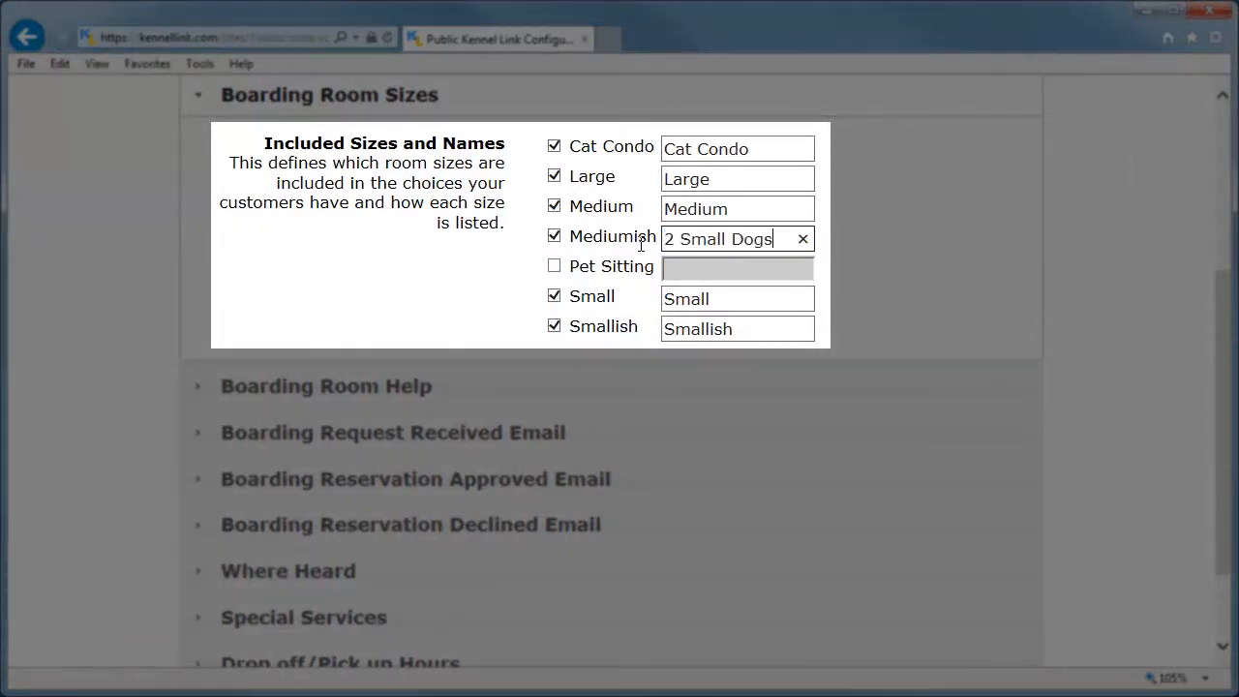
drag(745, 332, 600, 346)
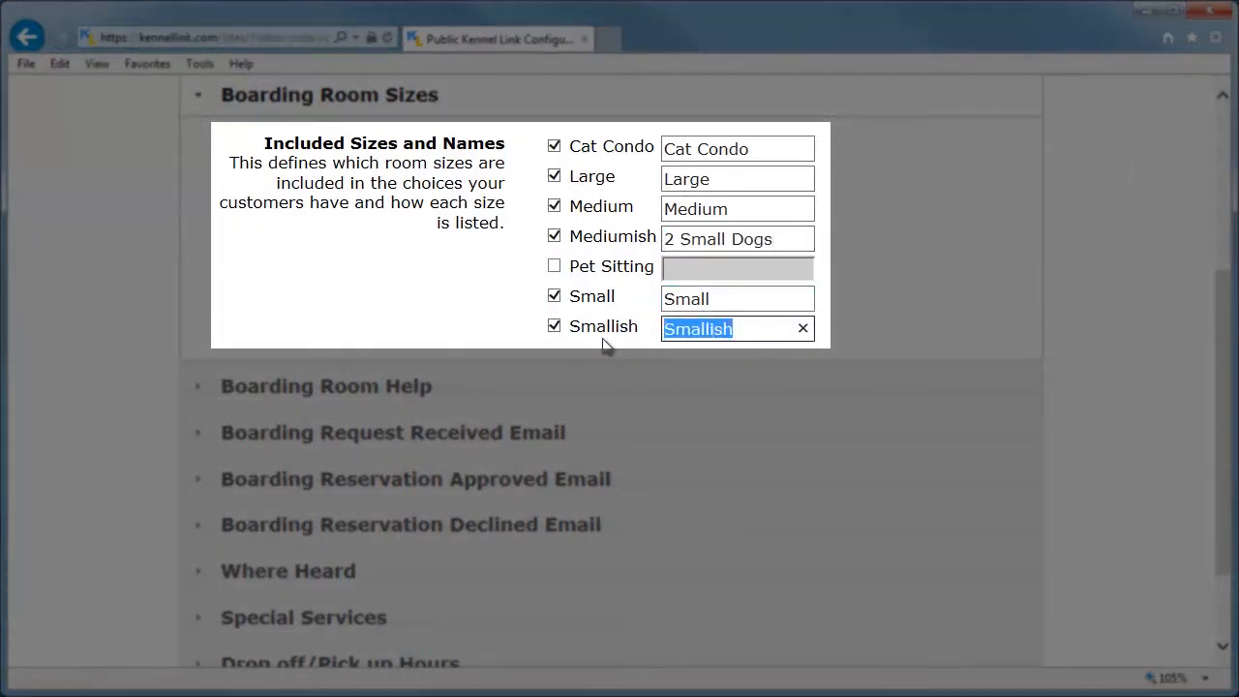
text(1 Small Dog)
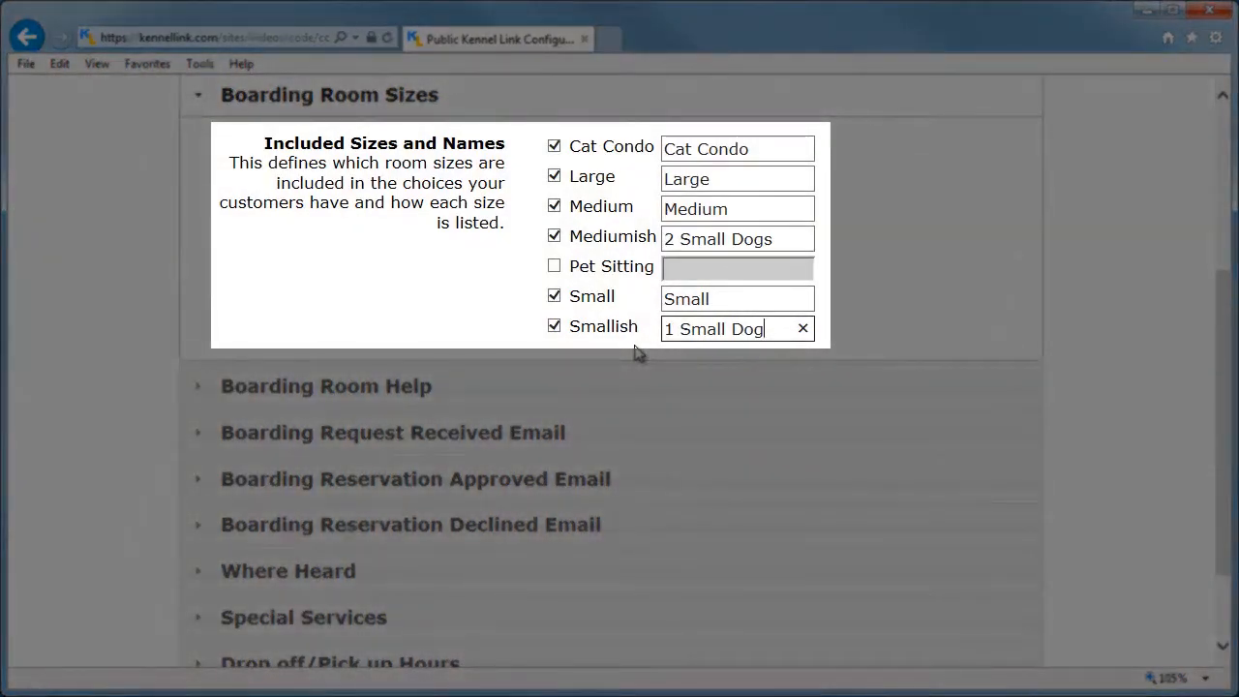
Restore the default Mediumish and Smallish names and re-include Pet Sitting.
click(554, 237)
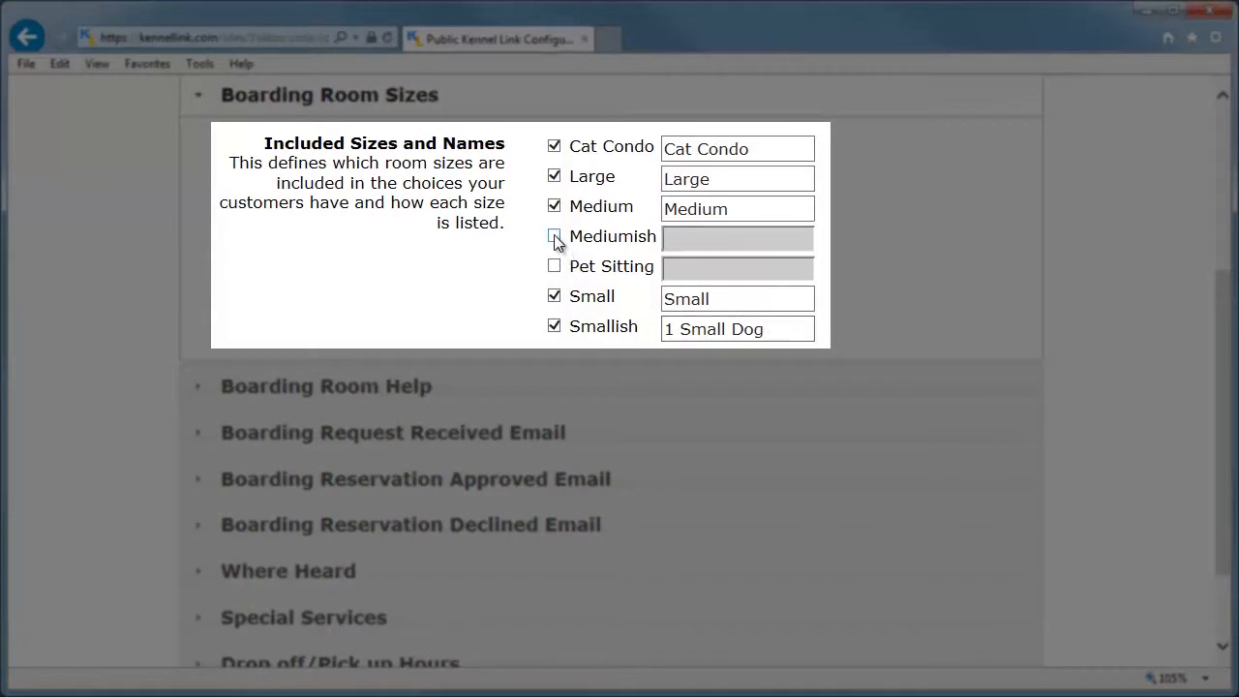
click(555, 237)
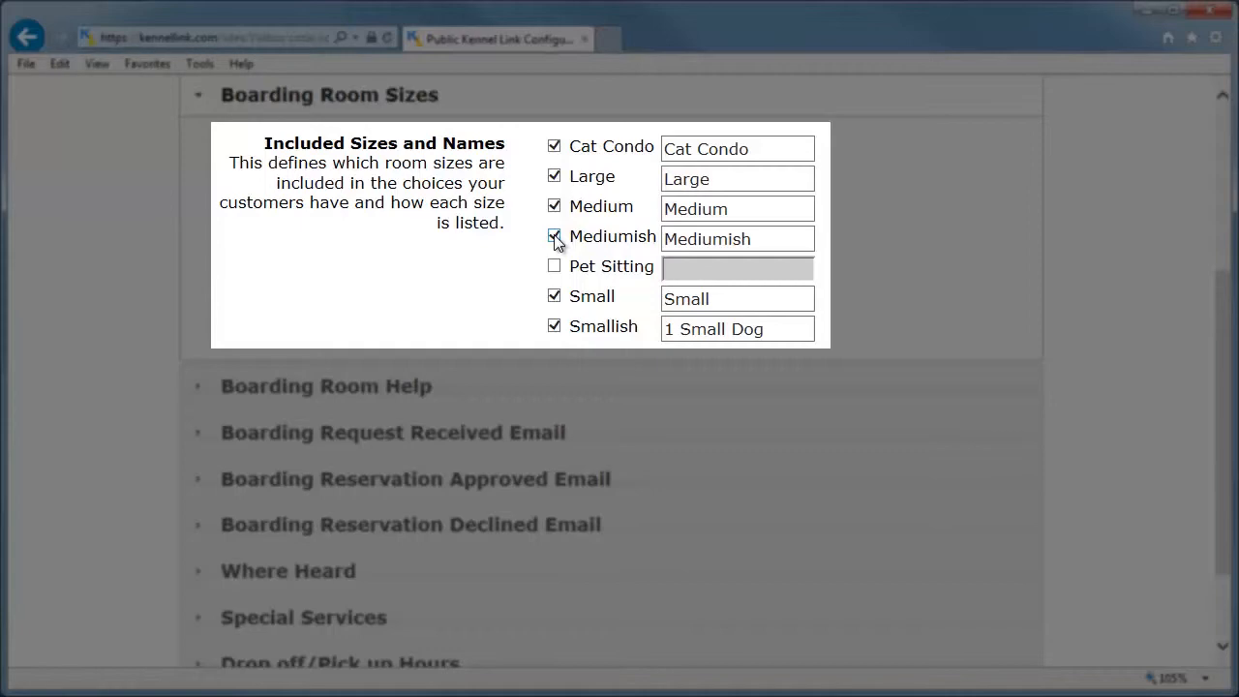
click(554, 266)
click(555, 326)
click(554, 327)
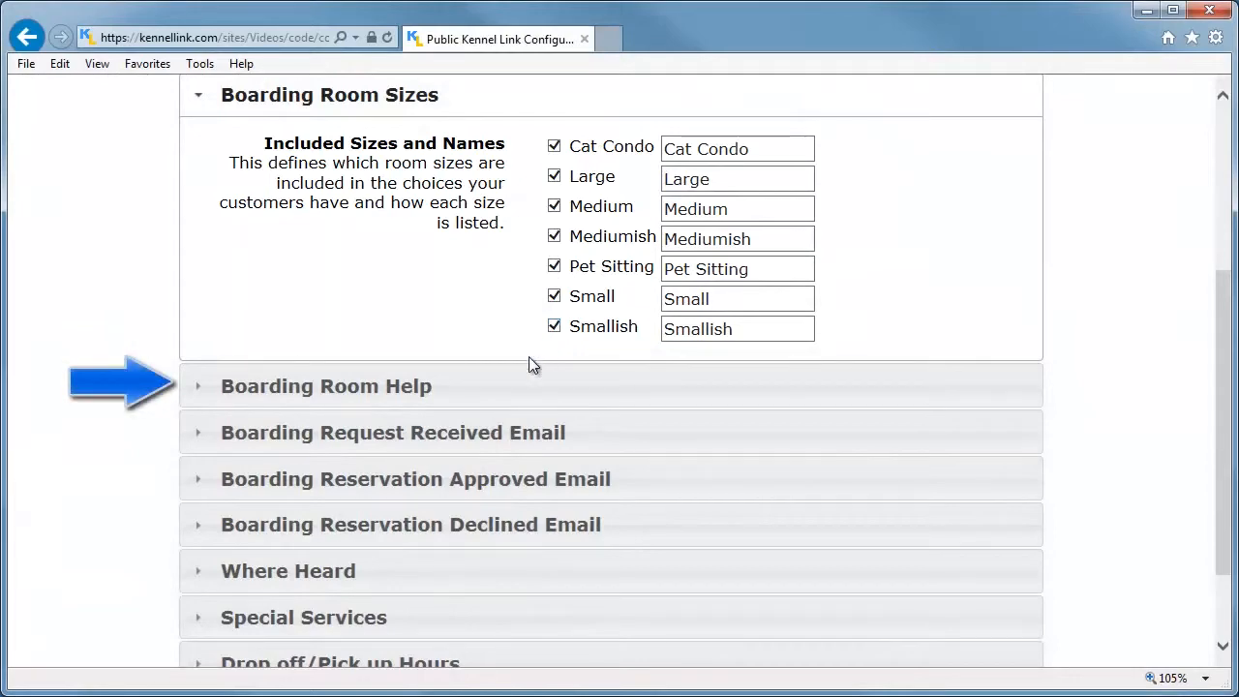
click(512, 385)
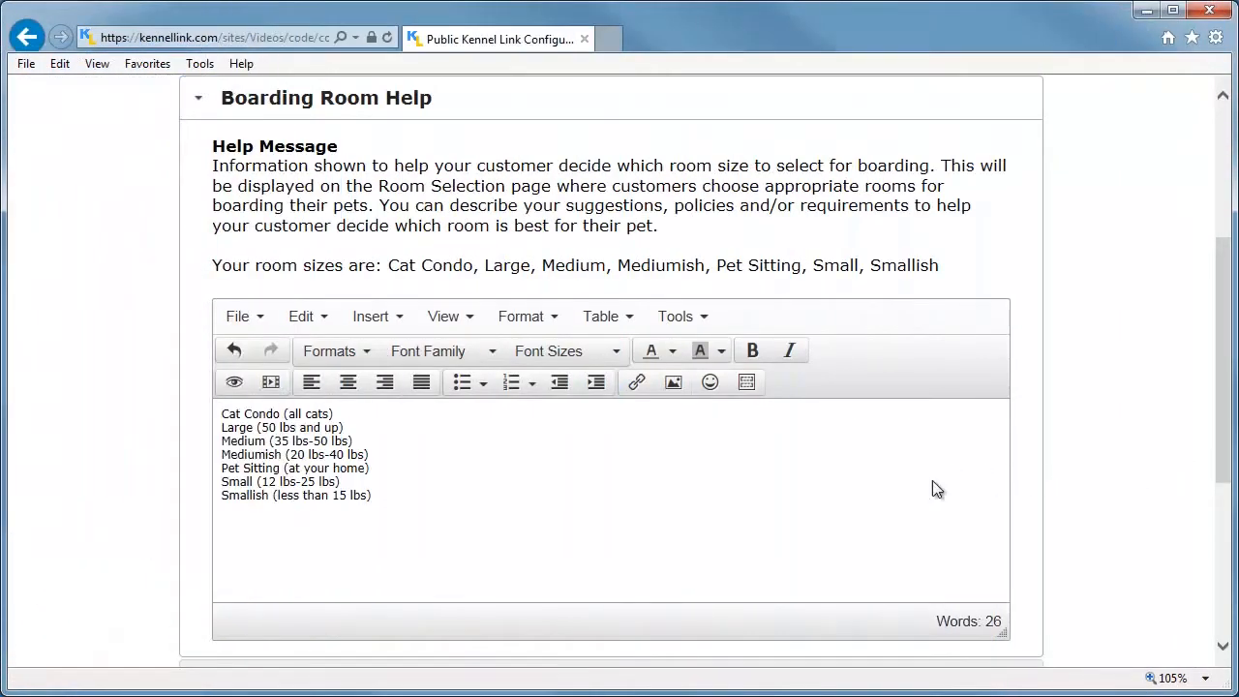
Scroll through the Boarding Room Help message listing each room size with its weight range.
scroll(932, 489, down, 1)
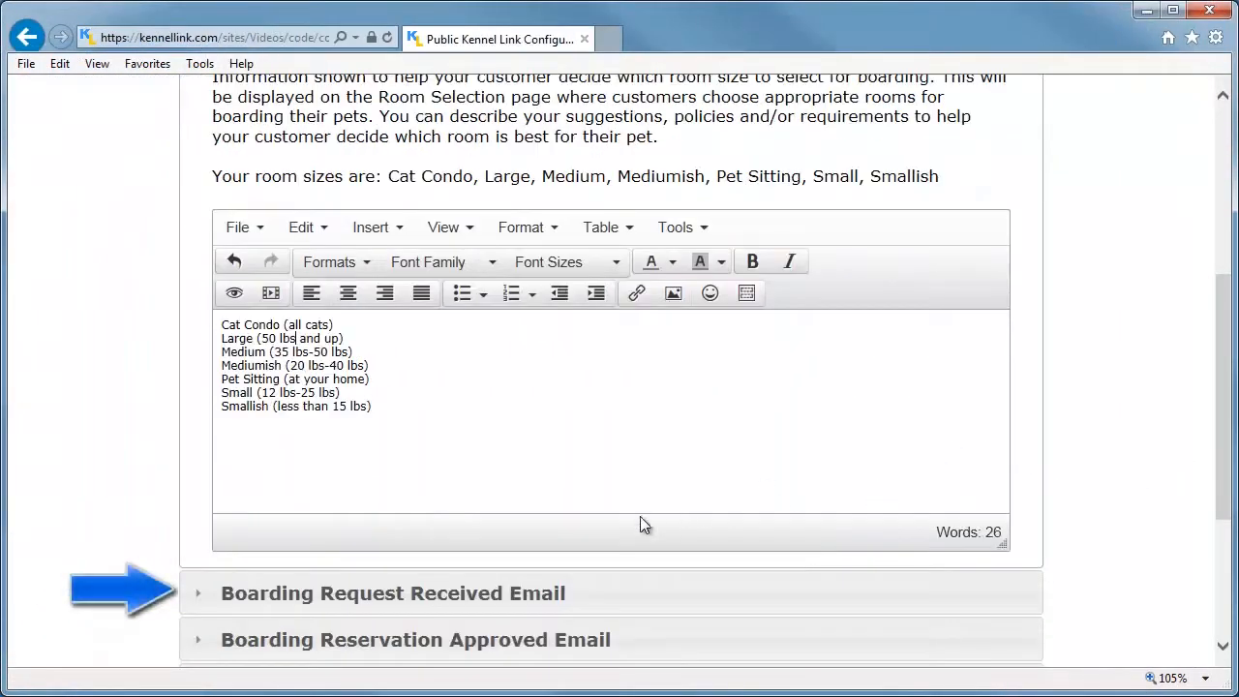
Bold then unbold the Request Received email's confirmation sentence, then open Reservation Approved Email.
click(536, 596)
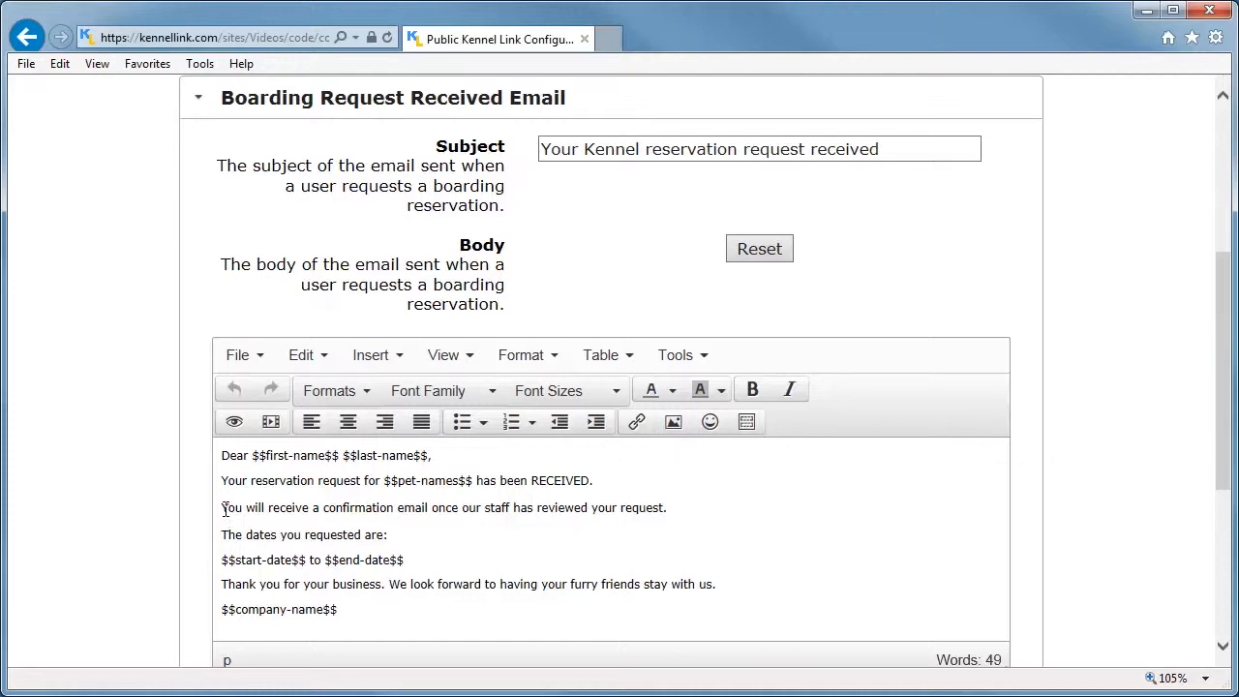
drag(222, 508, 676, 509)
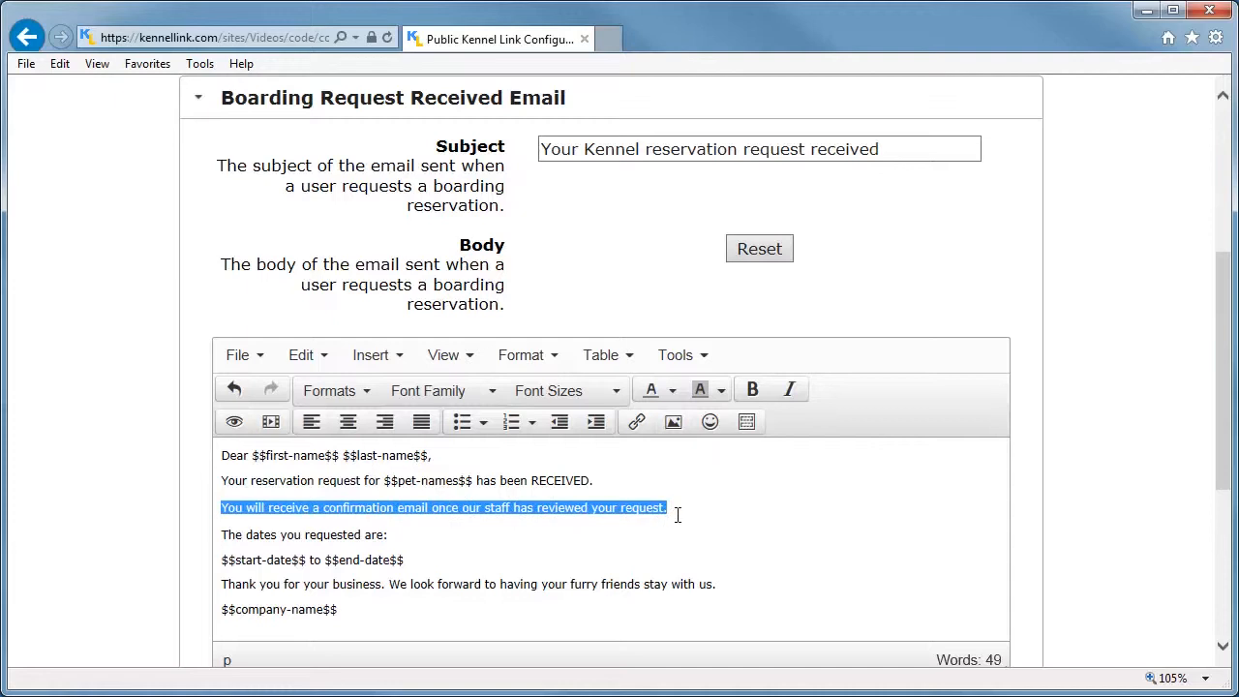
click(753, 389)
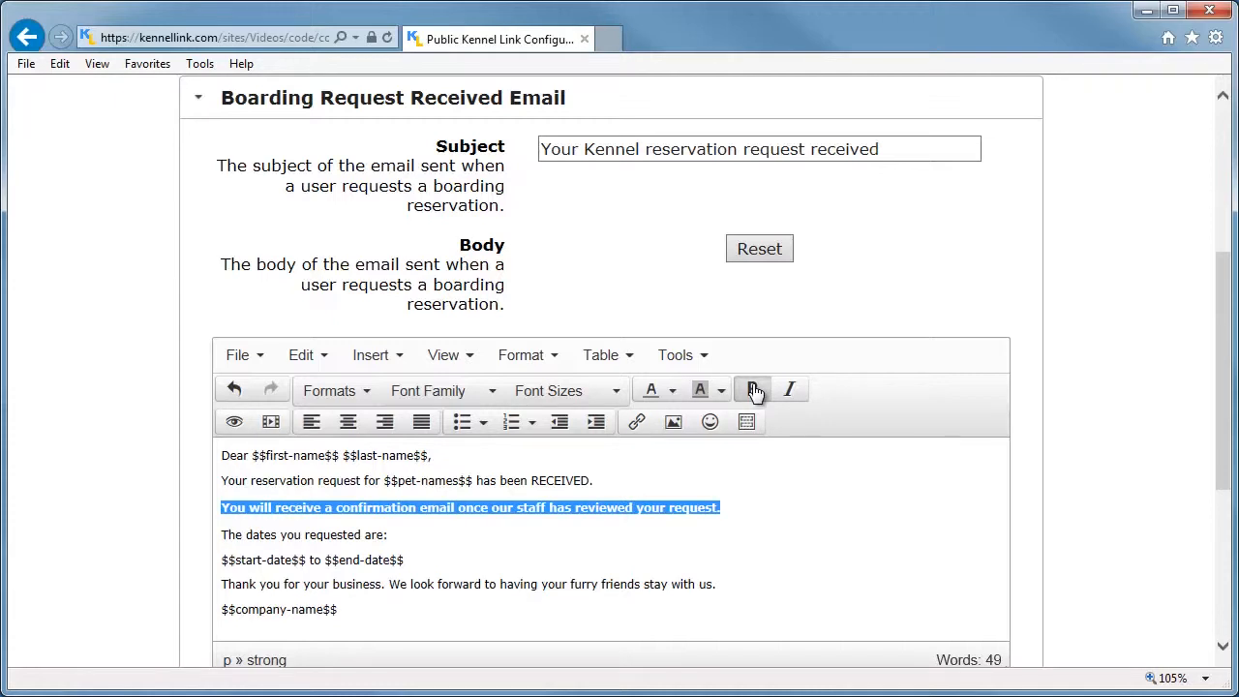
click(752, 390)
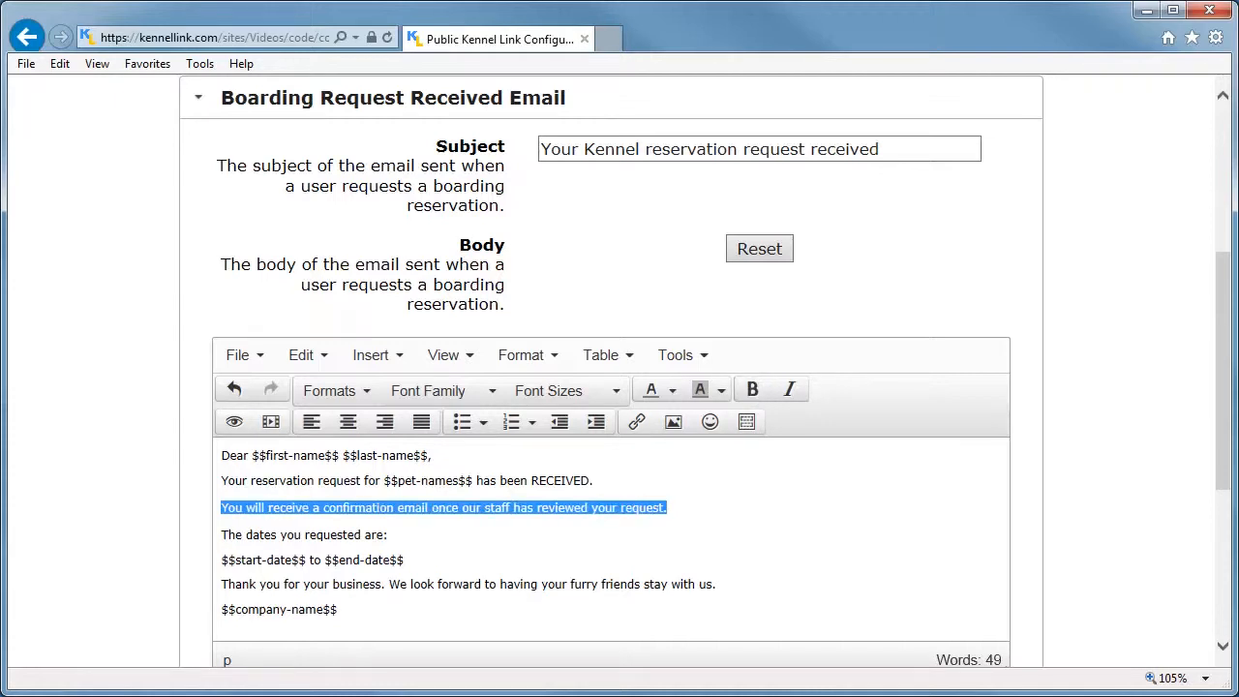
scroll(1087, 516, down, 1)
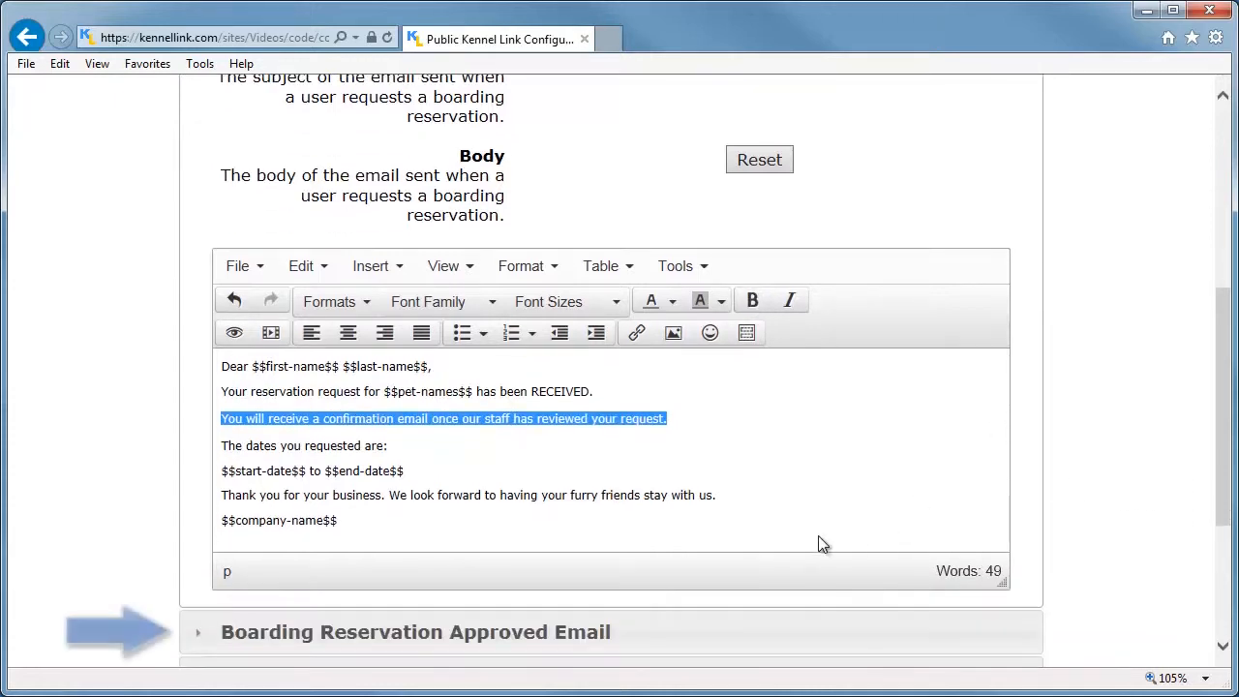
click(574, 634)
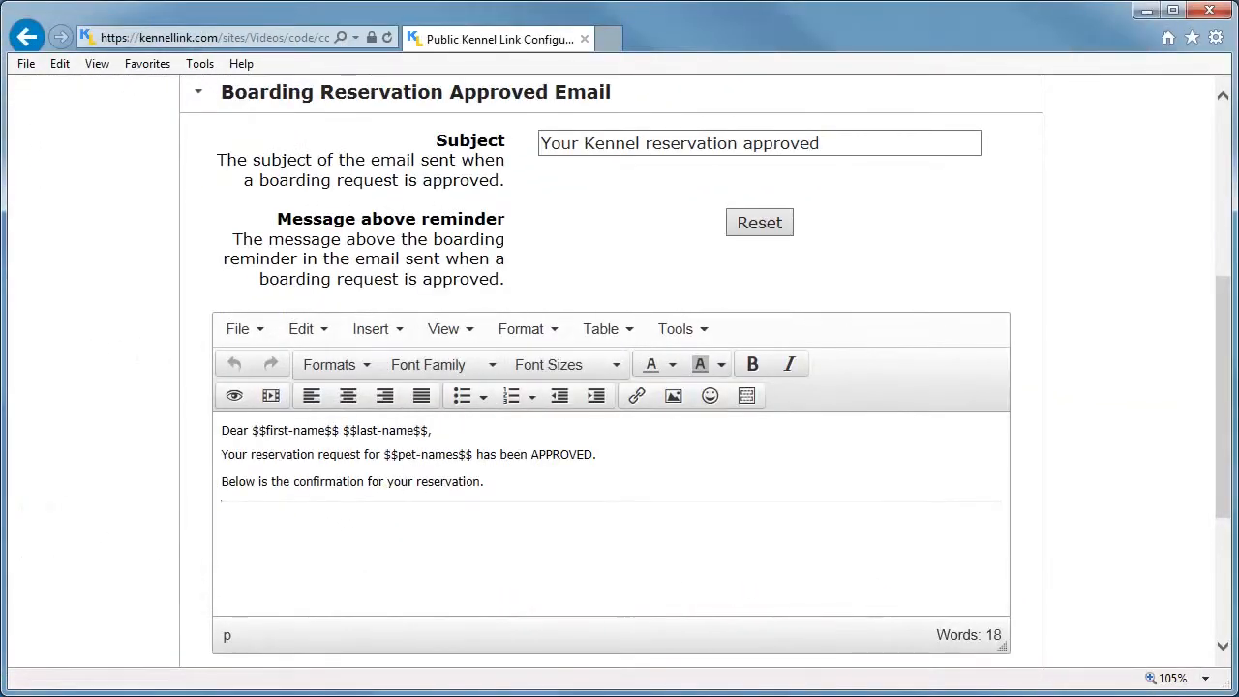
Expand Boarding Reservation Declined Email to view its "Your Kennel reservation declined" subject and body.
scroll(825, 600, down, 2)
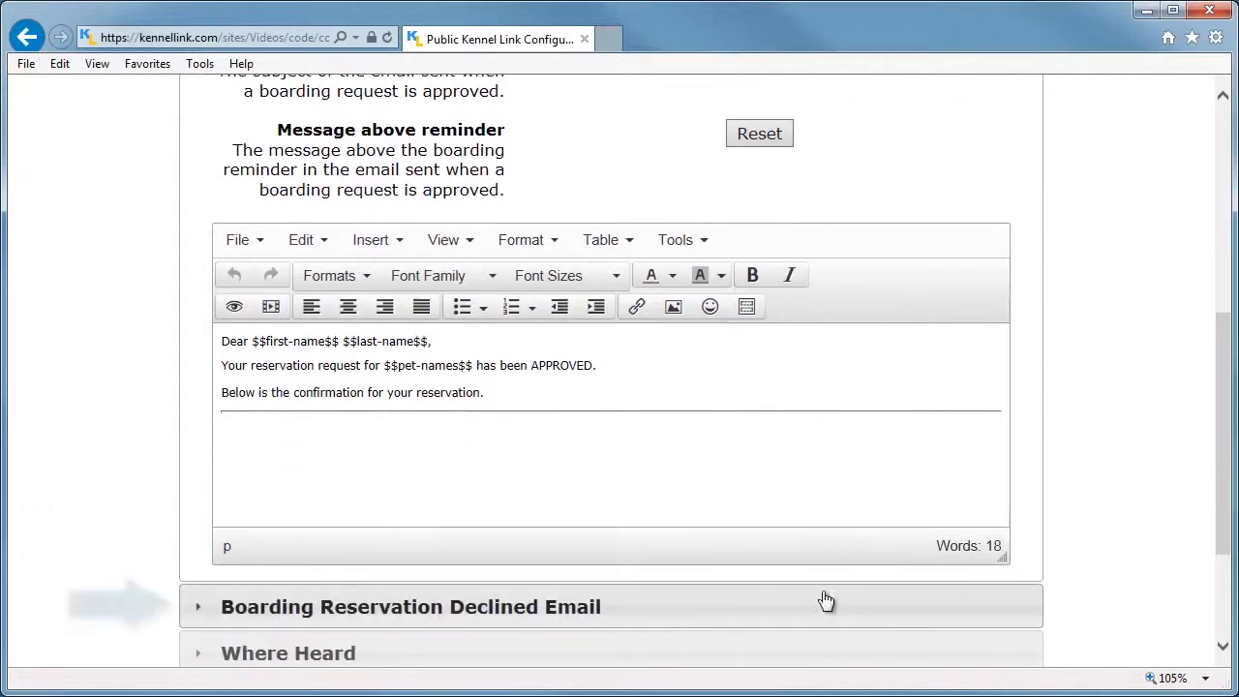
click(647, 608)
scroll(816, 572, down, 3)
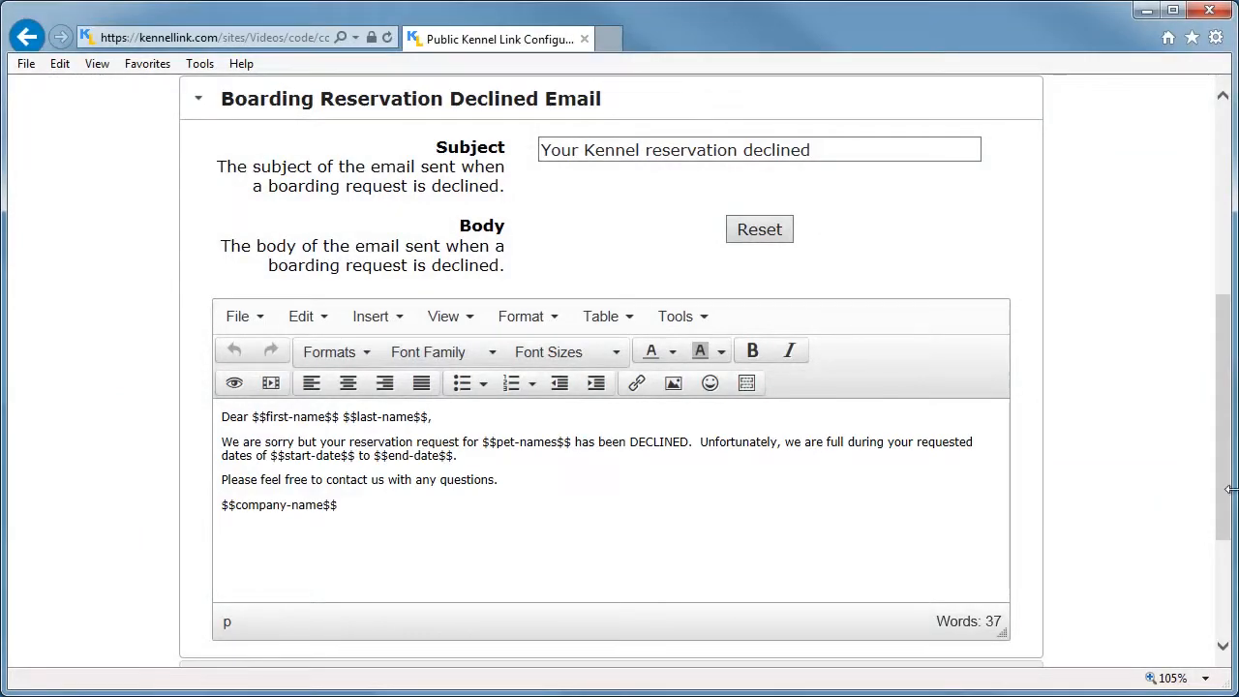
scroll(1081, 559, down, 1)
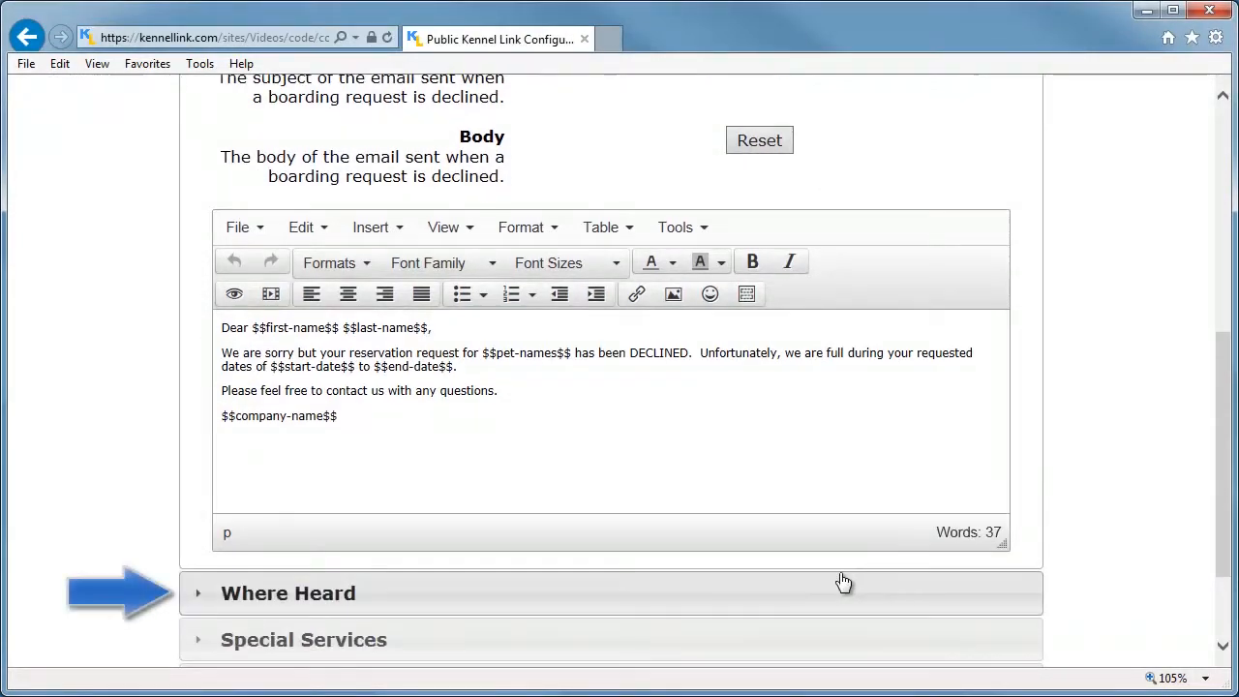
Review the Where Heard choices, then expand the Special Services list (House Trip through Walk).
click(683, 592)
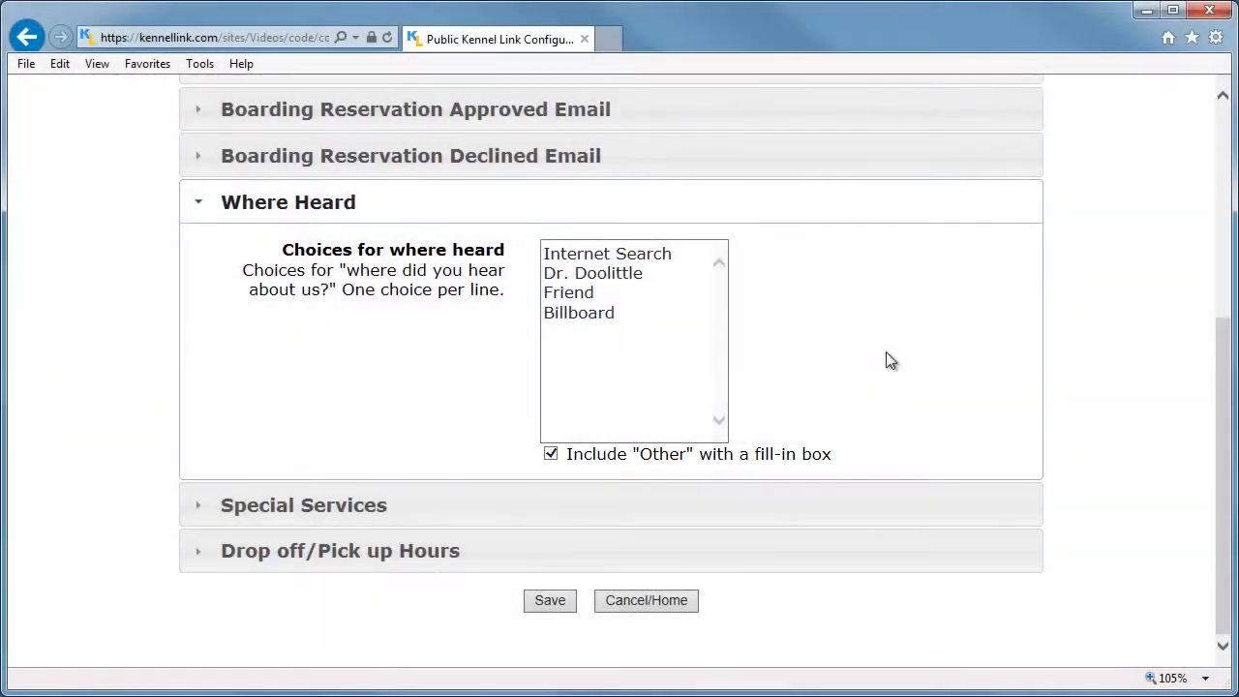
click(824, 514)
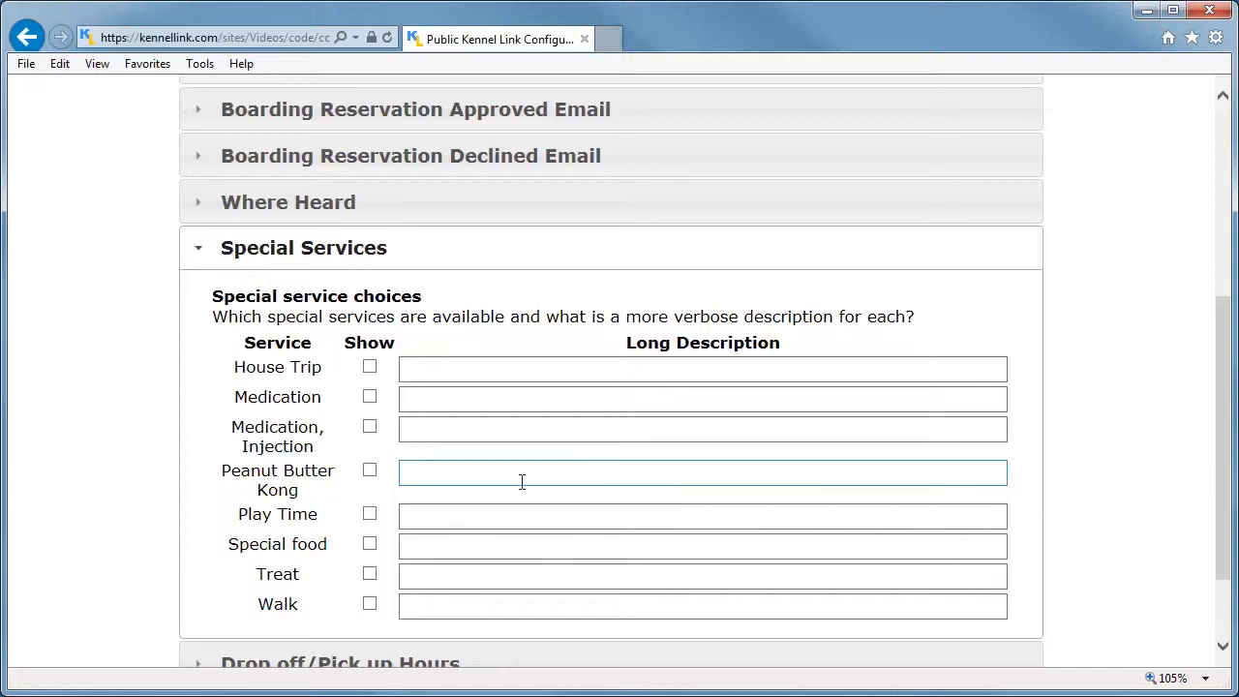
Show Peanut Butter Kong and describe it as 'Your pets favorite Kong toy stuffed with peanut butter…'.
click(369, 472)
click(428, 475)
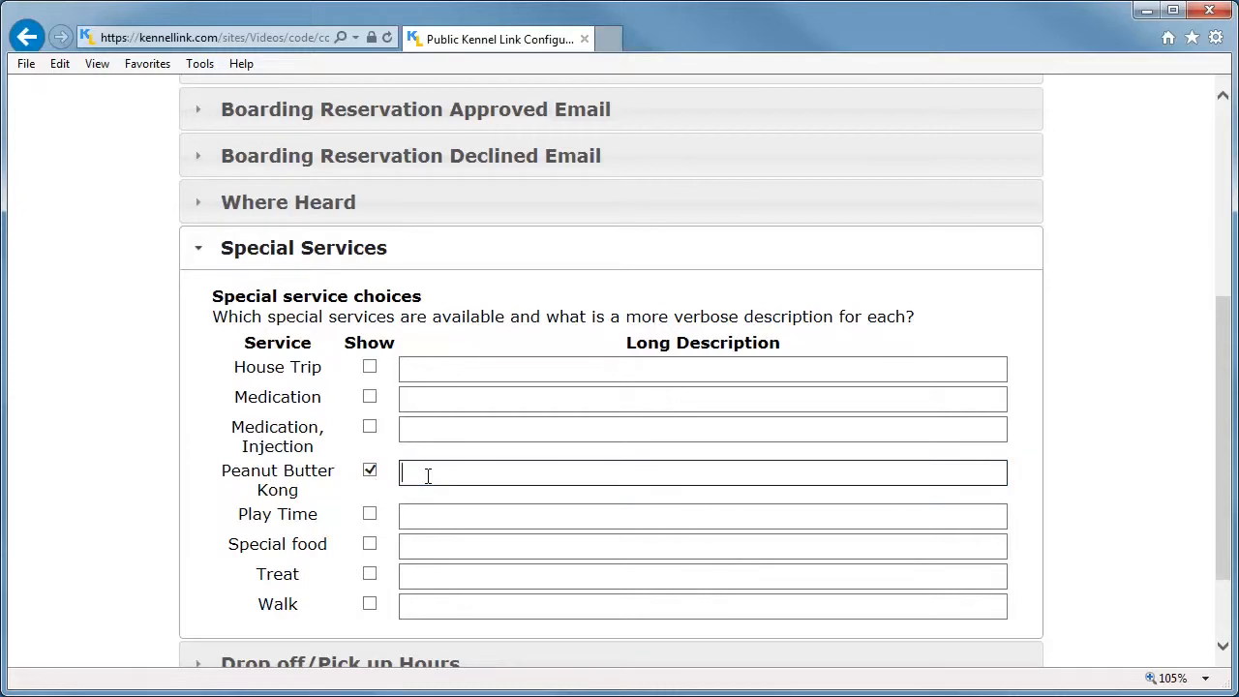
text(Your pets favorite)
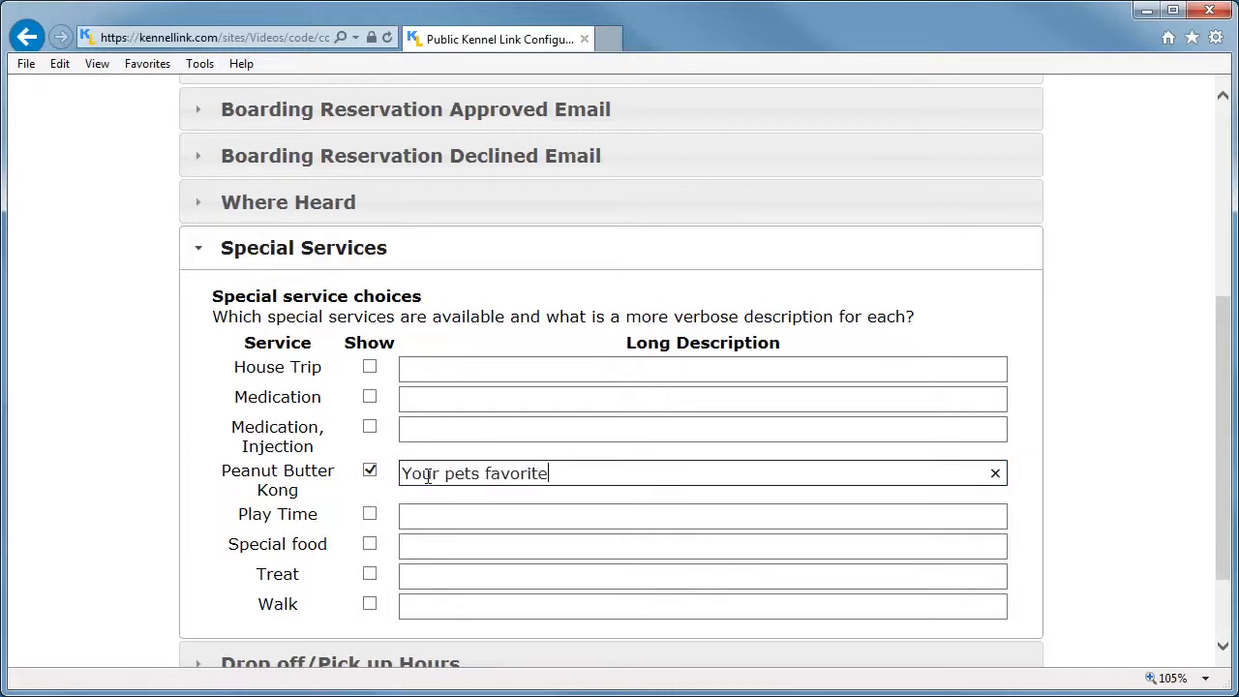
text( Kong toy stuffed with pe)
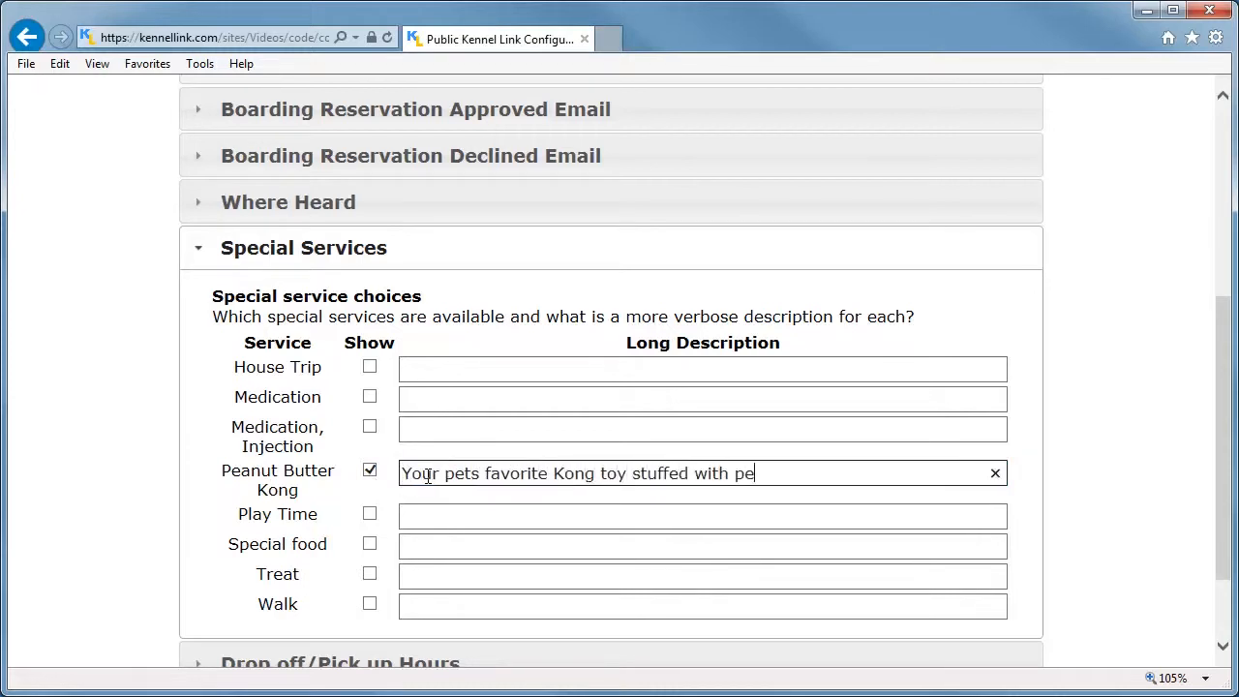
text(anut butter. They ge)
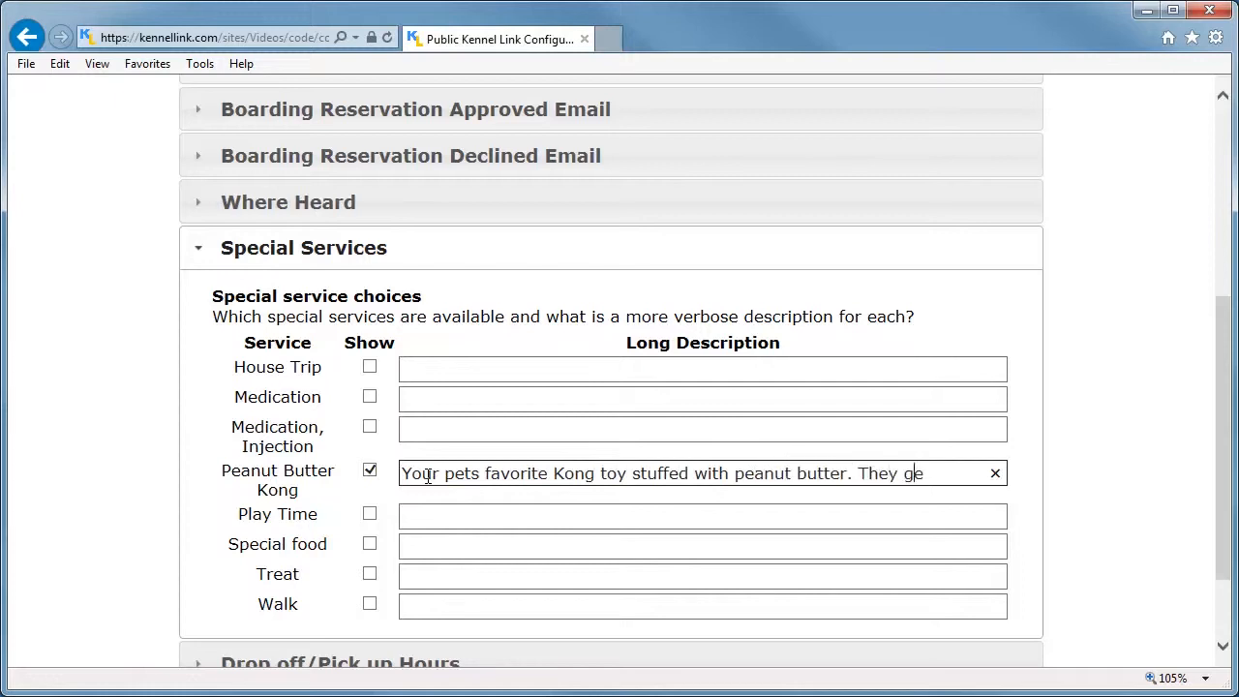
text(t hours of enjoyment)
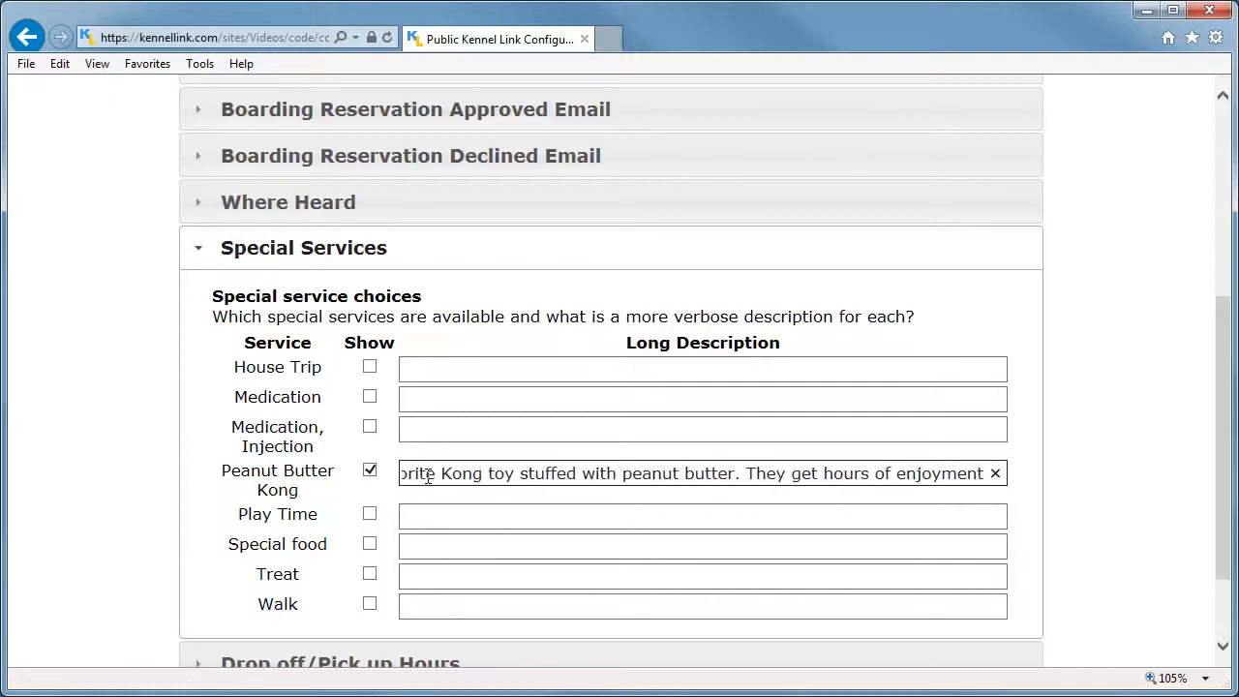
text( from this treat.)
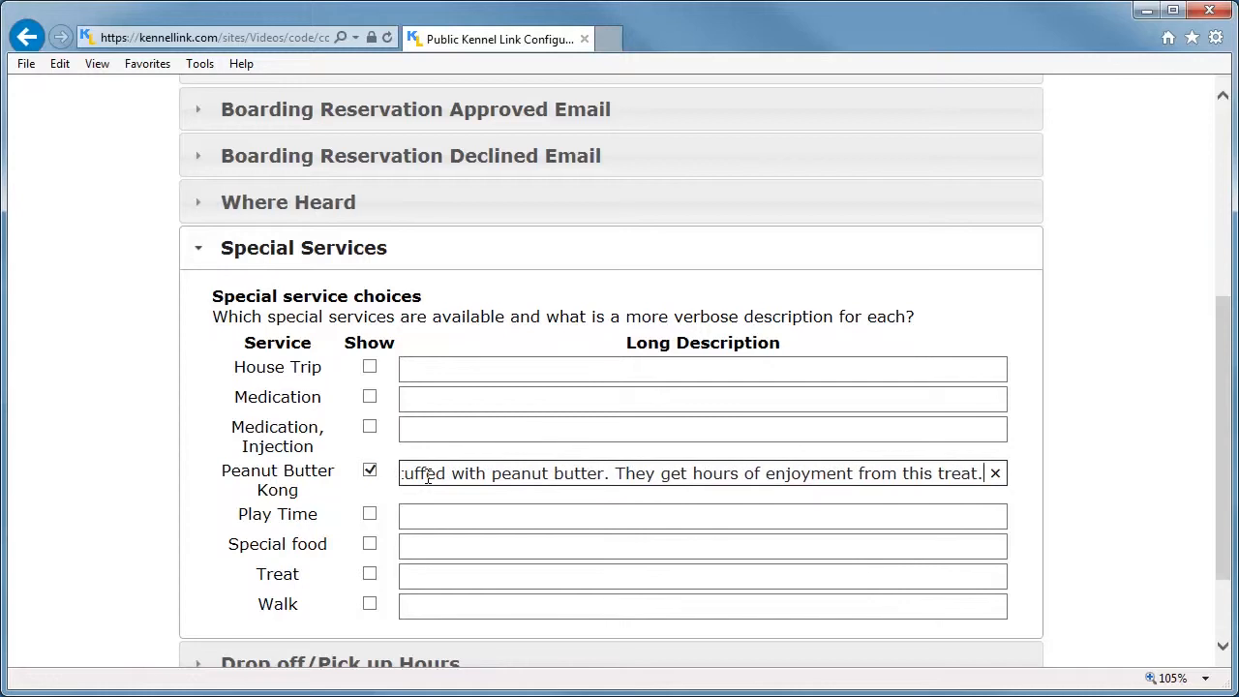
Show the Walk service, described as 'Your pet will have a 20 minute walk on our lush property'.
click(369, 604)
click(425, 608)
click(429, 603)
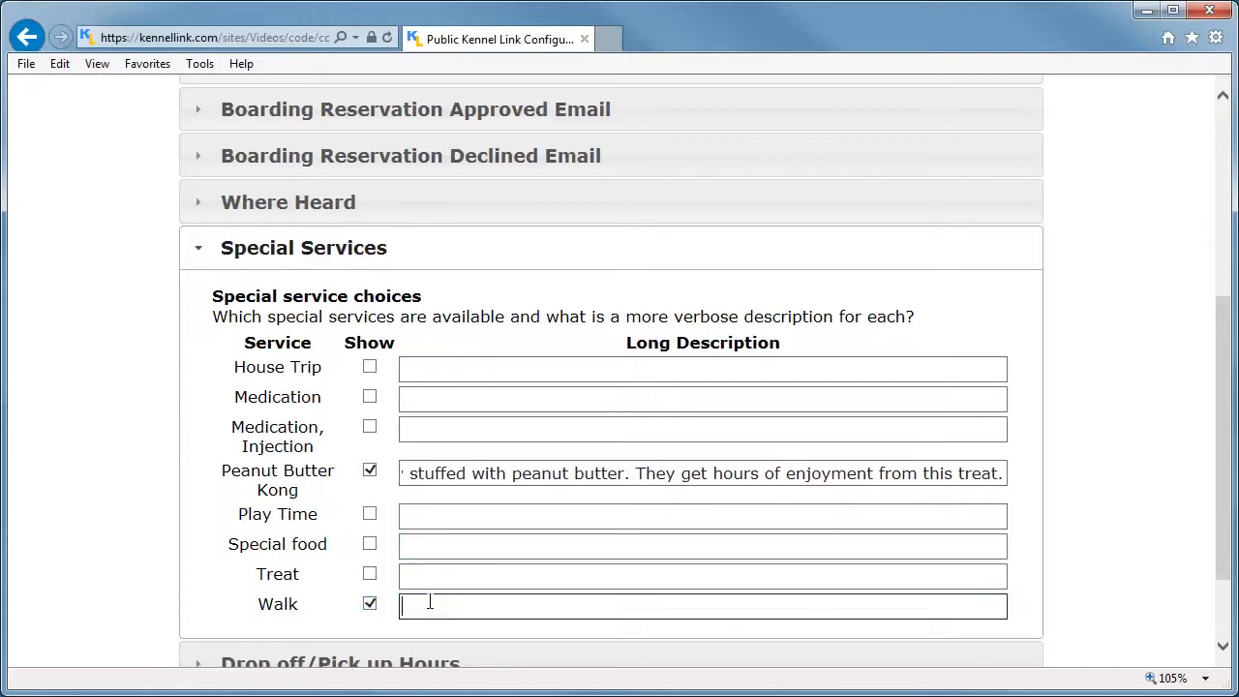
text(Your pet will have a 20 minute walk on our lush pr)
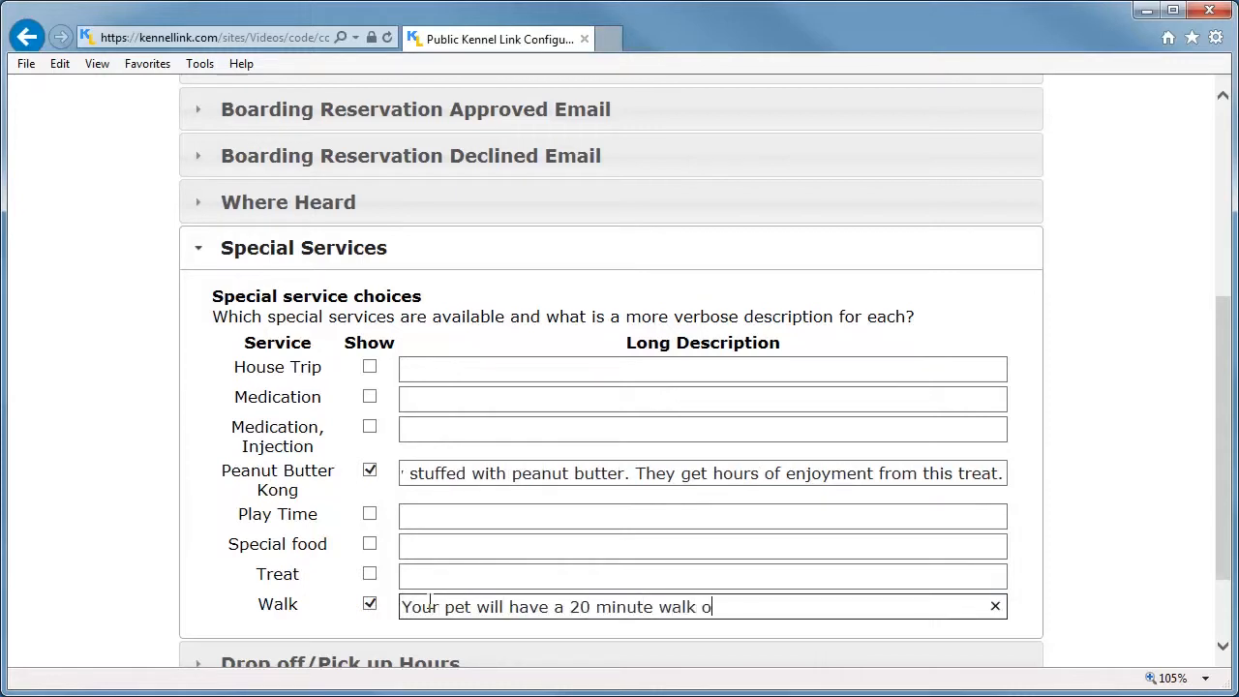
text(operty.)
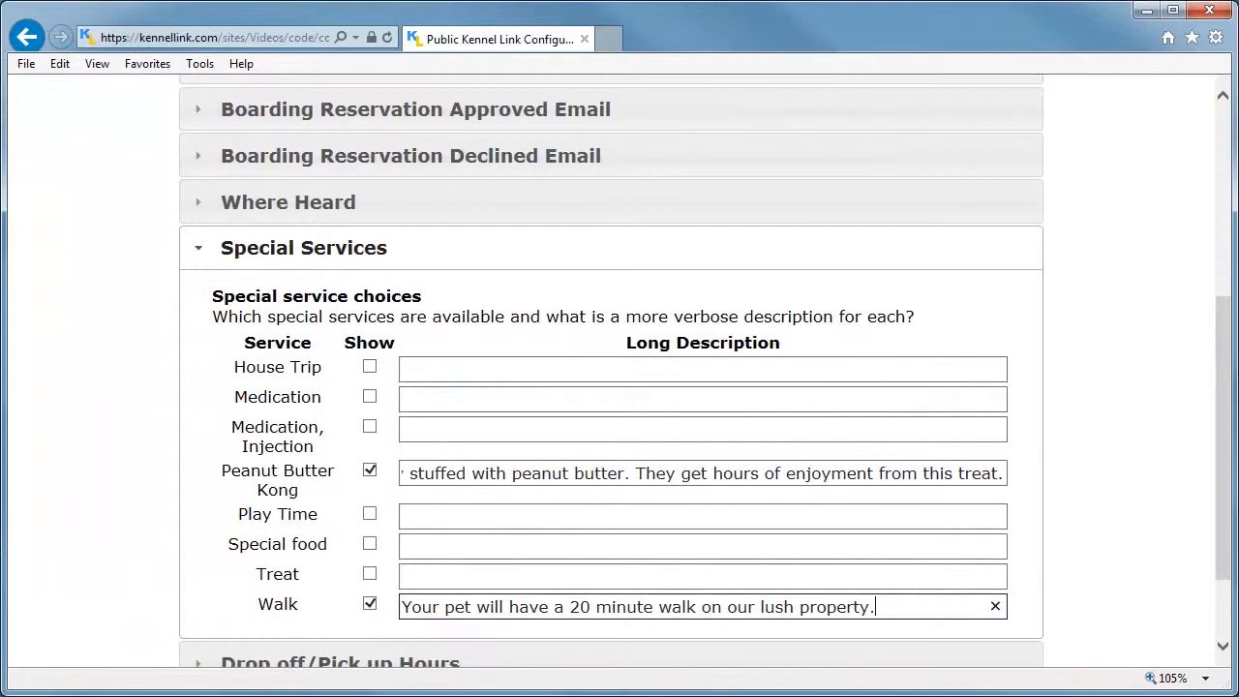
scroll(1042, 595, down, 1)
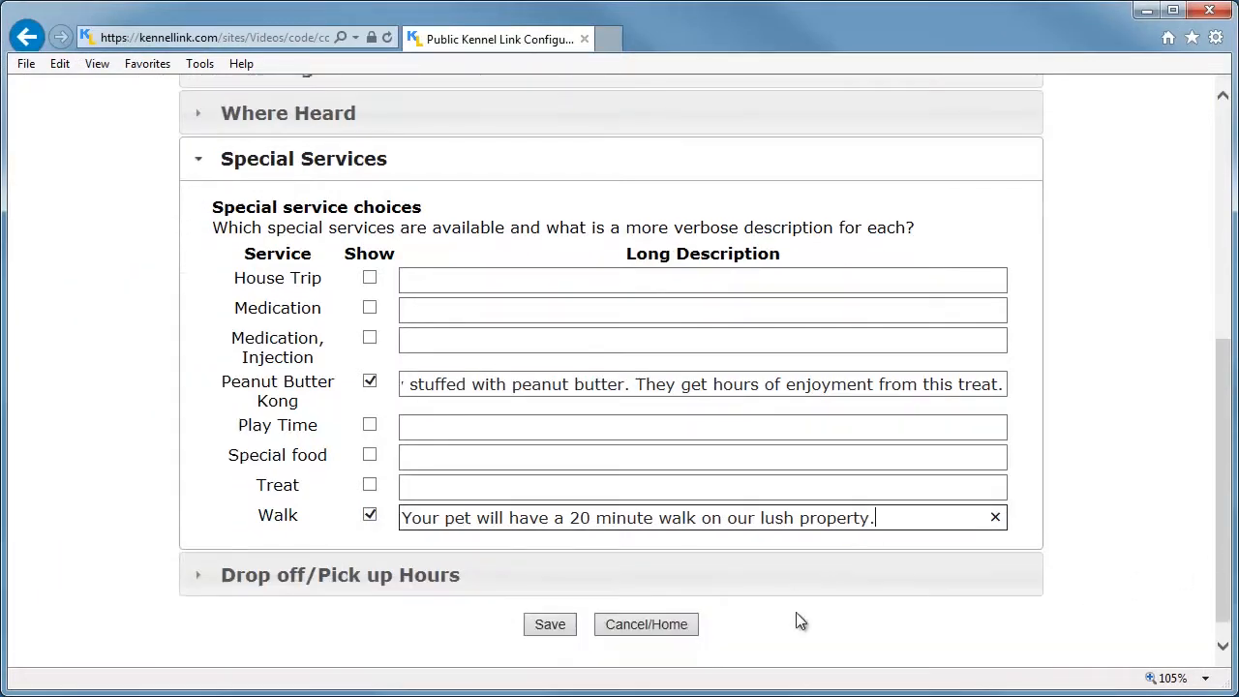
Check the Drop off/Pick up Hours, then expand Card Processing & Deposits, where card processing is still No.
click(636, 578)
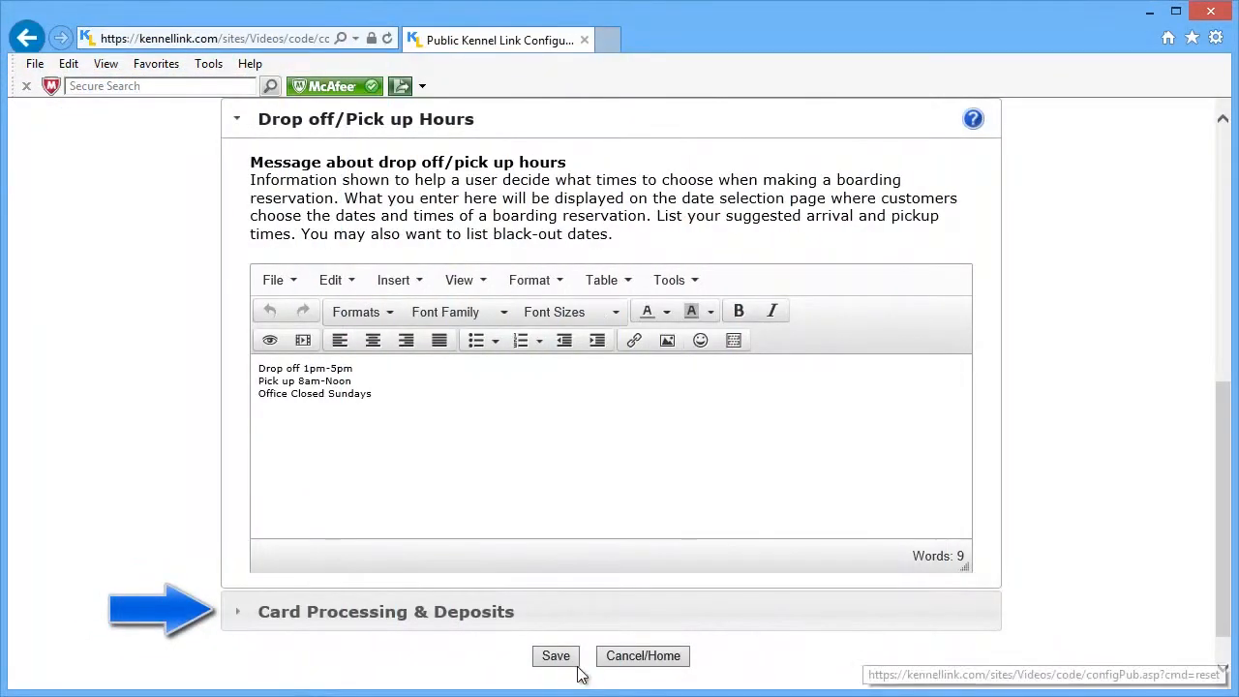
click(520, 611)
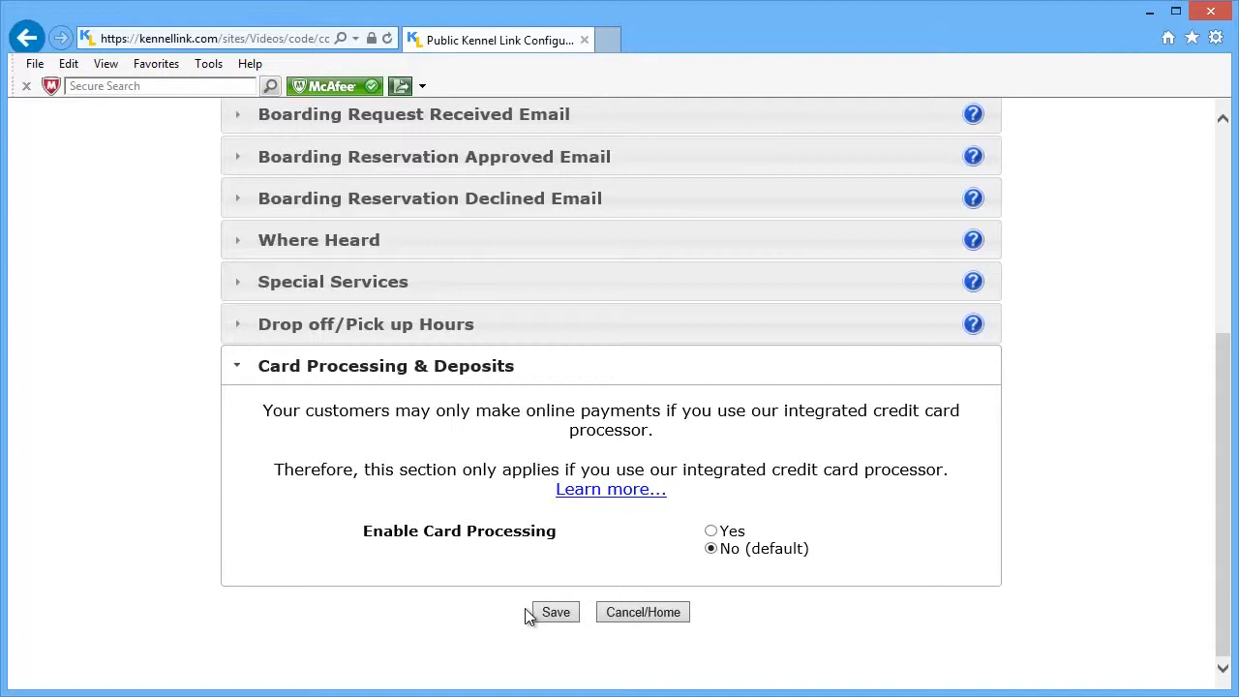
Enable card processing, adjust the AMEX and DISCOVER card choices, and move down to Boarding Deposit Requirements.
click(710, 532)
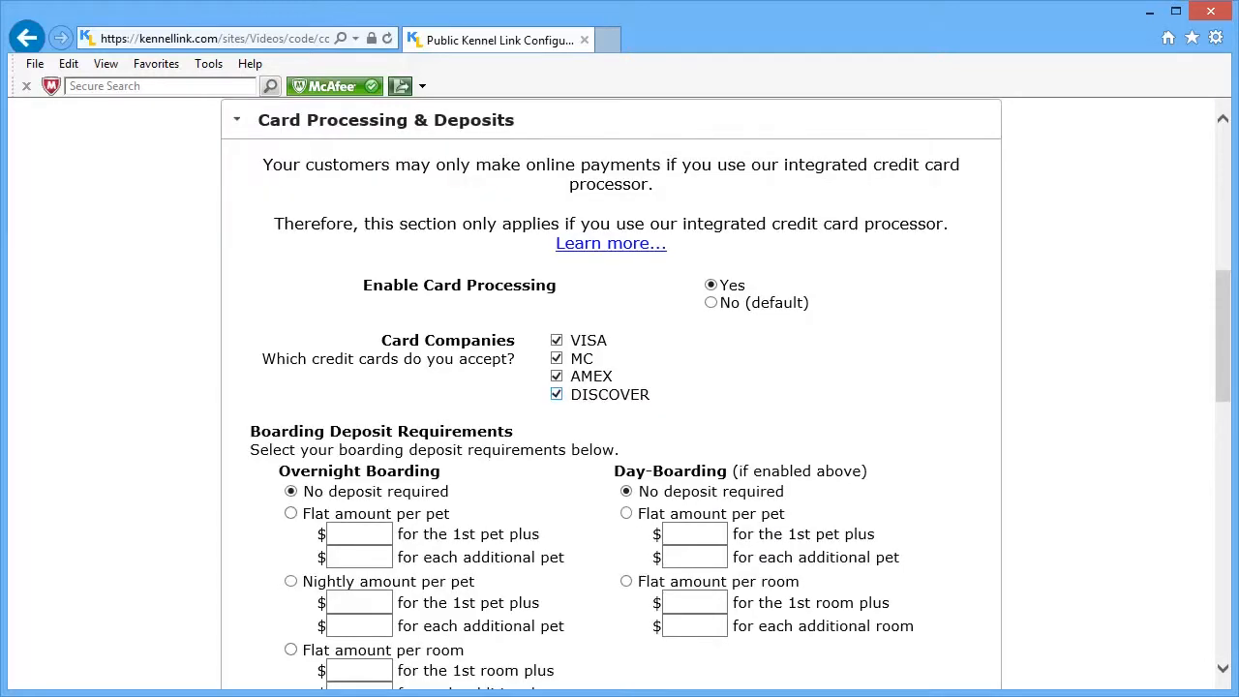
click(557, 375)
click(557, 392)
click(557, 376)
click(557, 395)
scroll(907, 414, down, 3)
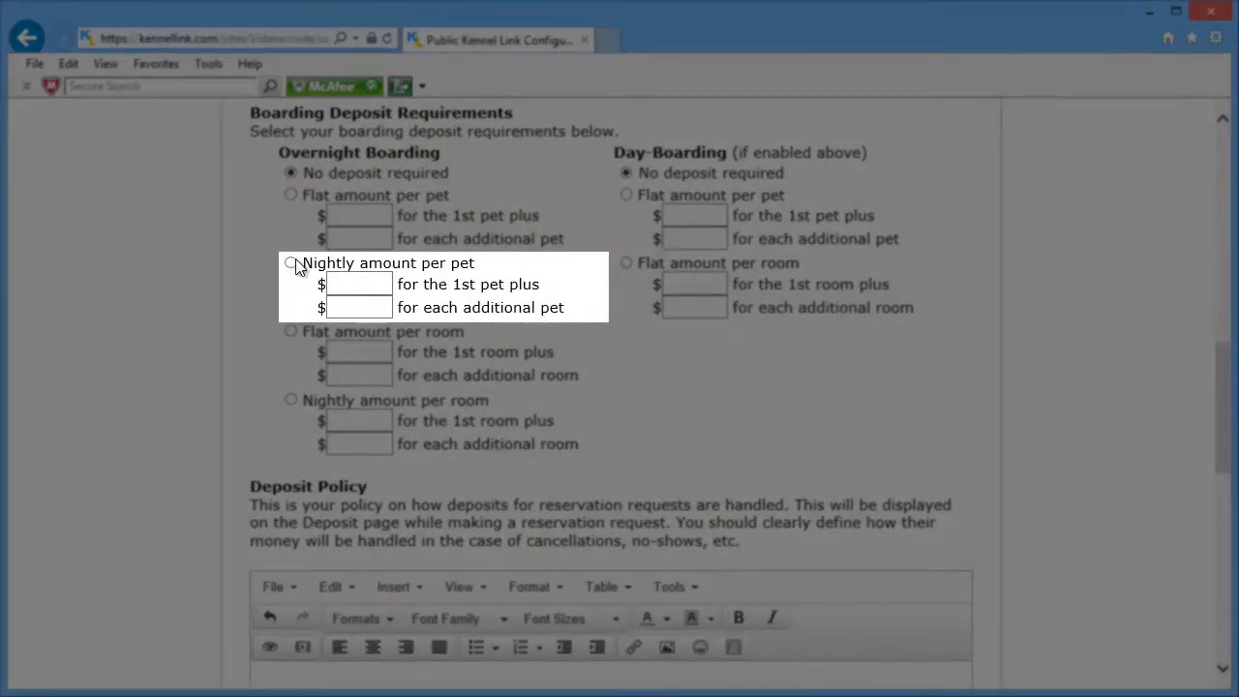
Require a nightly overnight deposit of $15 for the first pet and $10 per additional pet.
click(291, 264)
click(378, 284)
text(15)
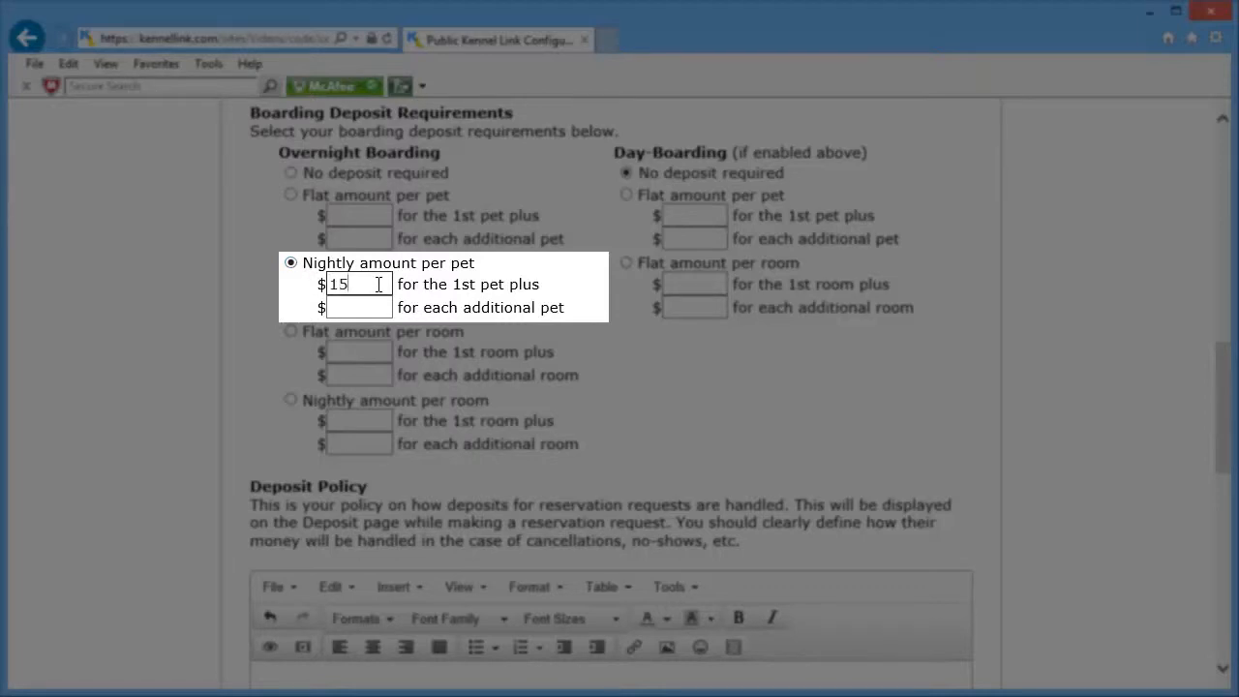
click(378, 307)
text(10)
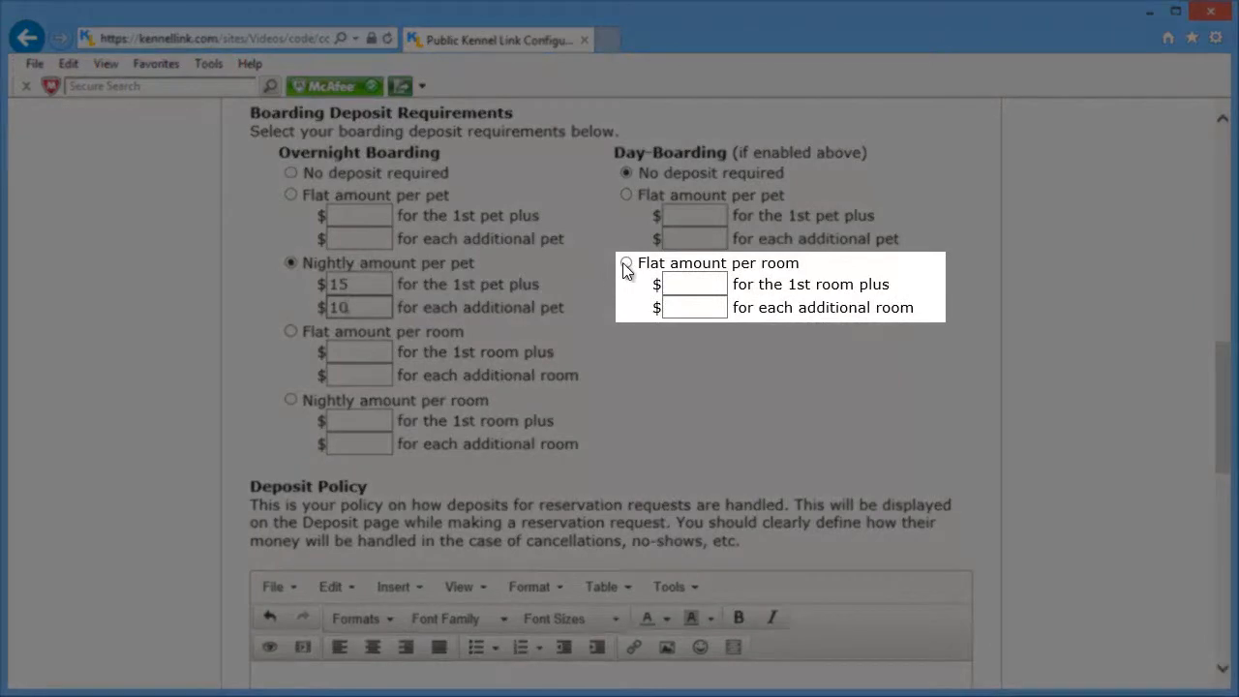
Set a flat day-boarding deposit of $10 for the first room and $5 per additional room.
click(625, 266)
click(721, 285)
text(10)
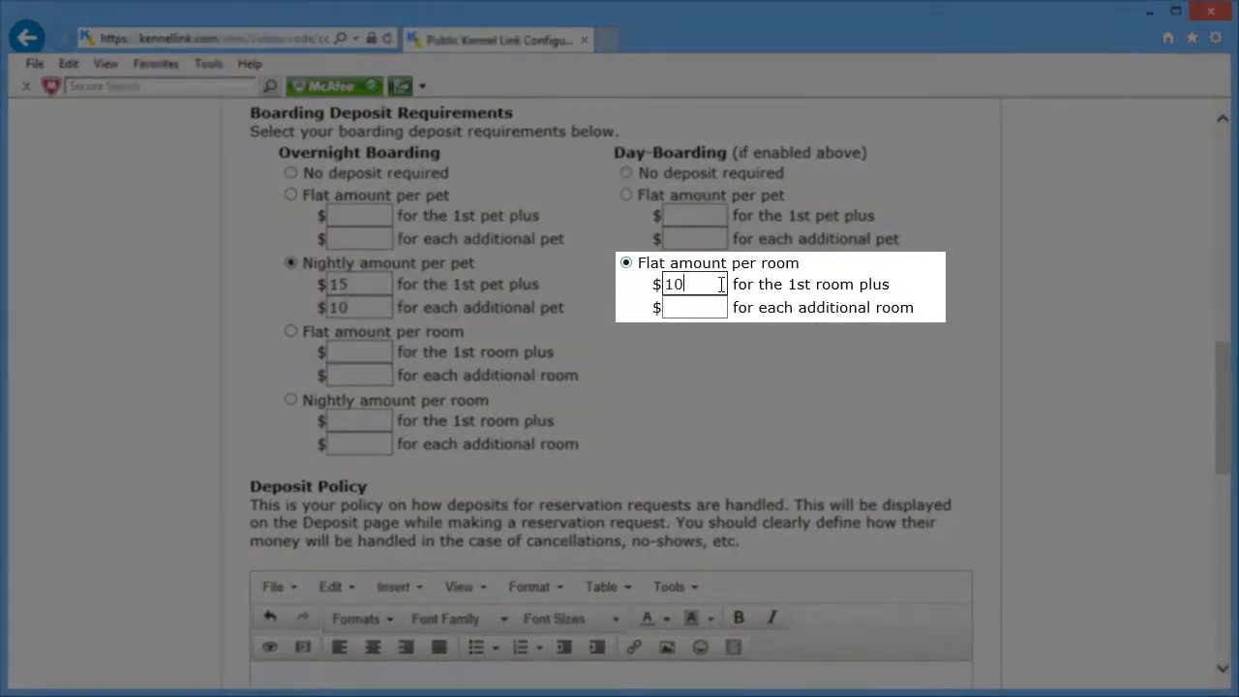
click(718, 309)
text(5)
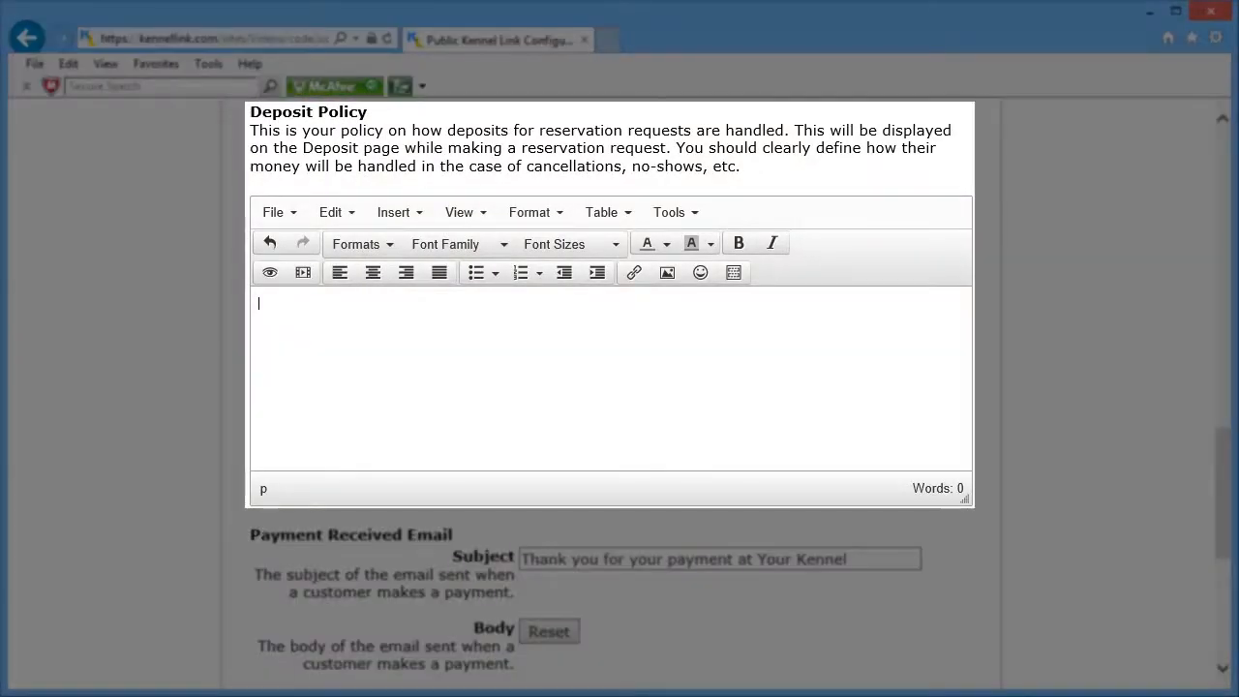
Paste the 72-hour deposit refund policy paragraph into the Deposit Policy editor.
text(Deposit Refund Policy: In order to receive a full refund on your deposit you must cancel within 72 hours of your reservation. If cancellation is made less than 72 hours before your reservation, a credit for future stay will credited to your account if we are able to re-book your reservation.)
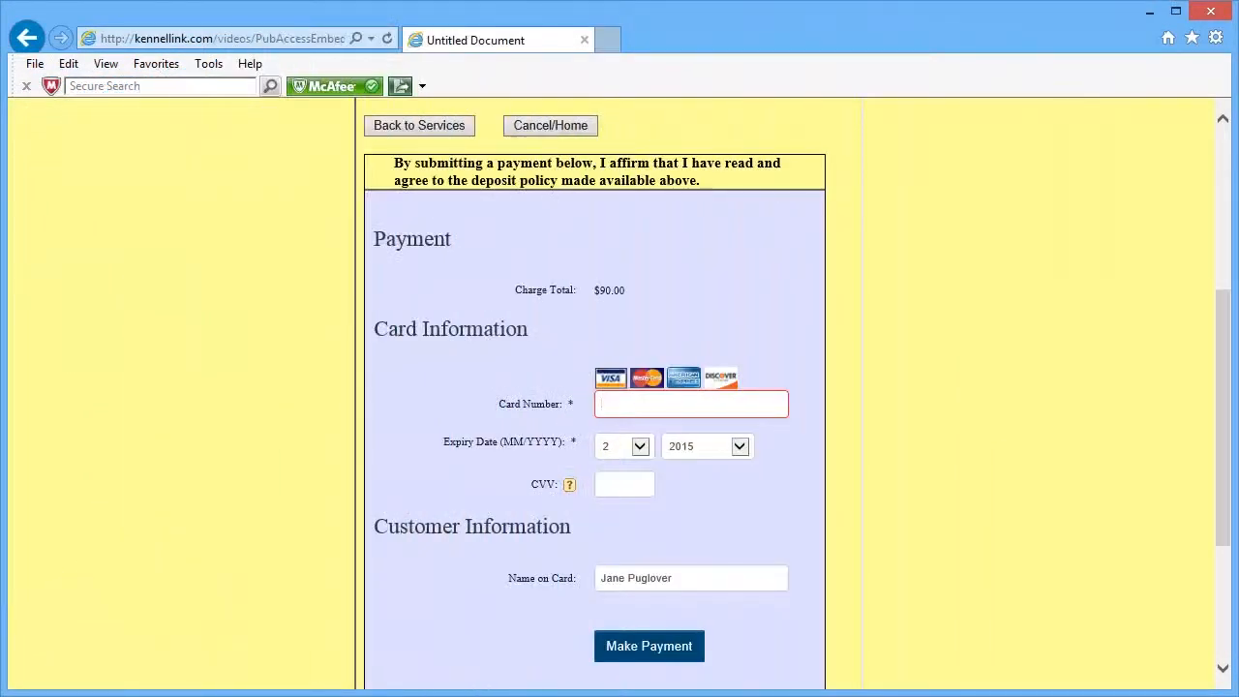
Pay the test deposit with a test card expiring 7/2018 plus security code, then save the configuration.
text(5149612222222229)
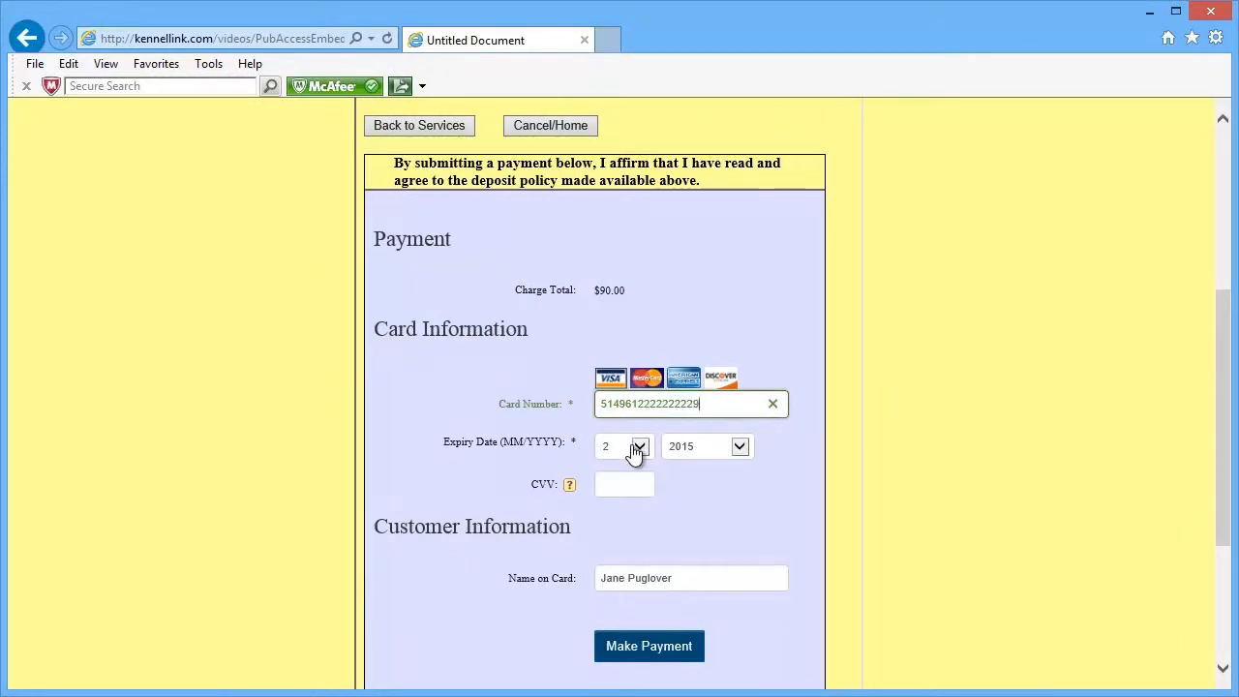
click(639, 445)
click(622, 508)
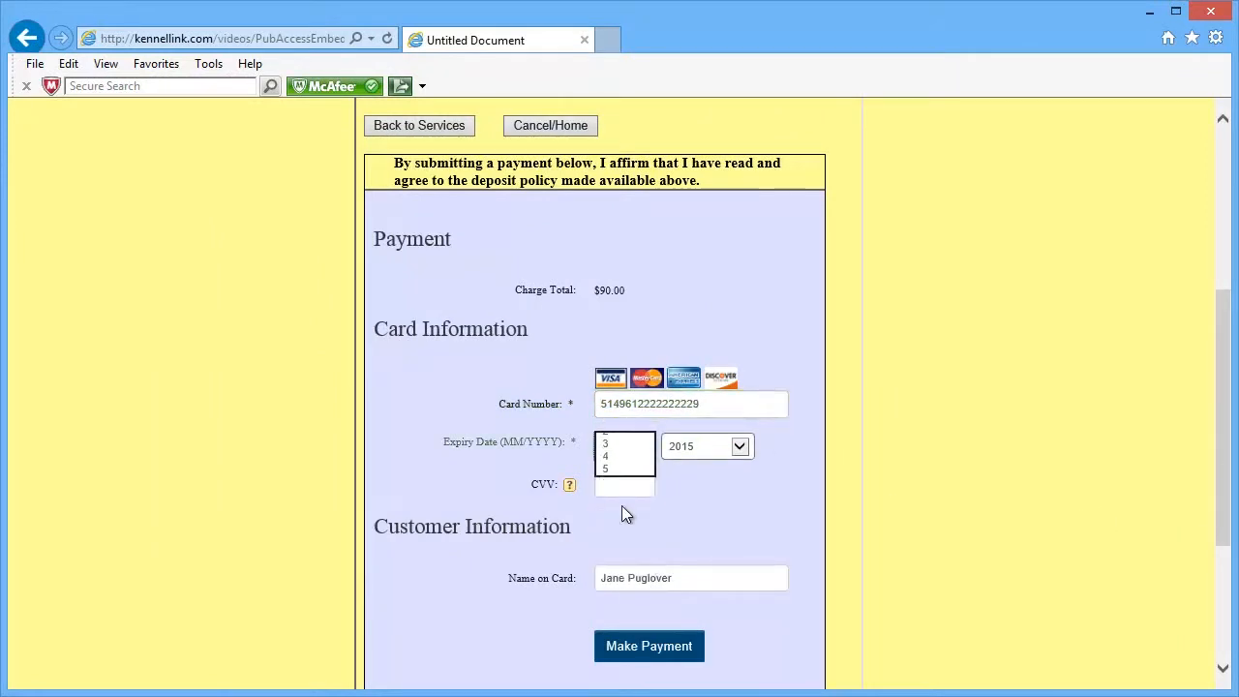
click(719, 451)
click(710, 484)
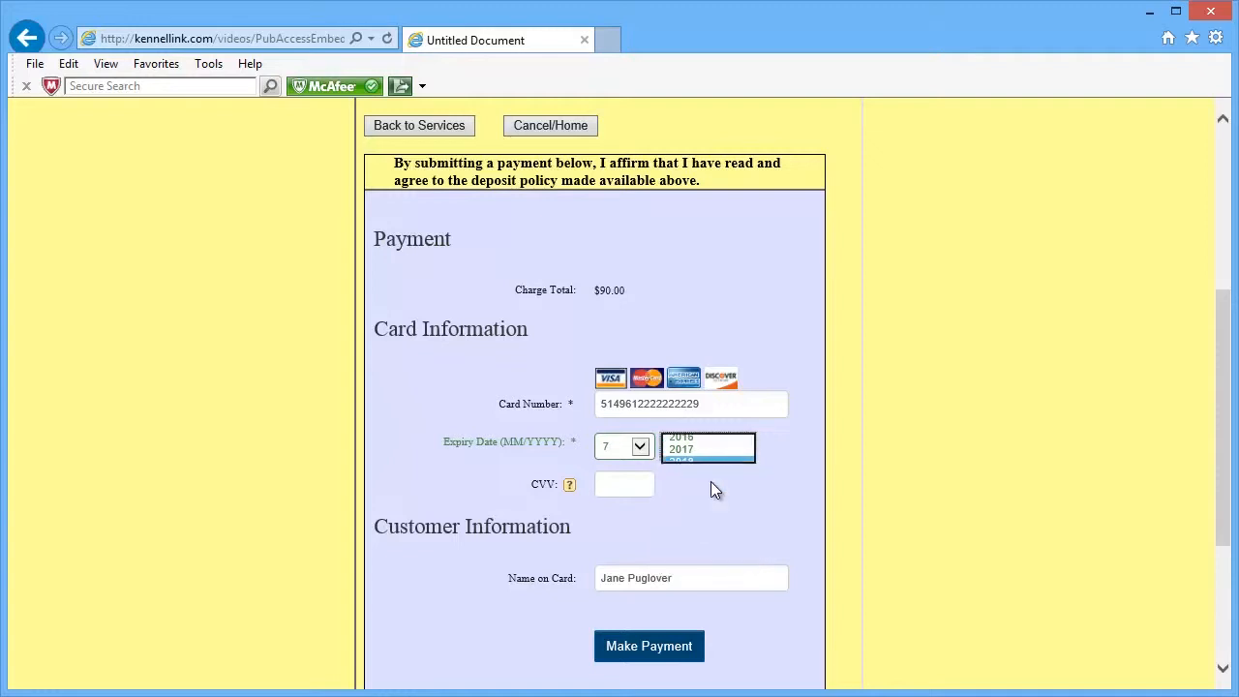
click(631, 483)
text(123)
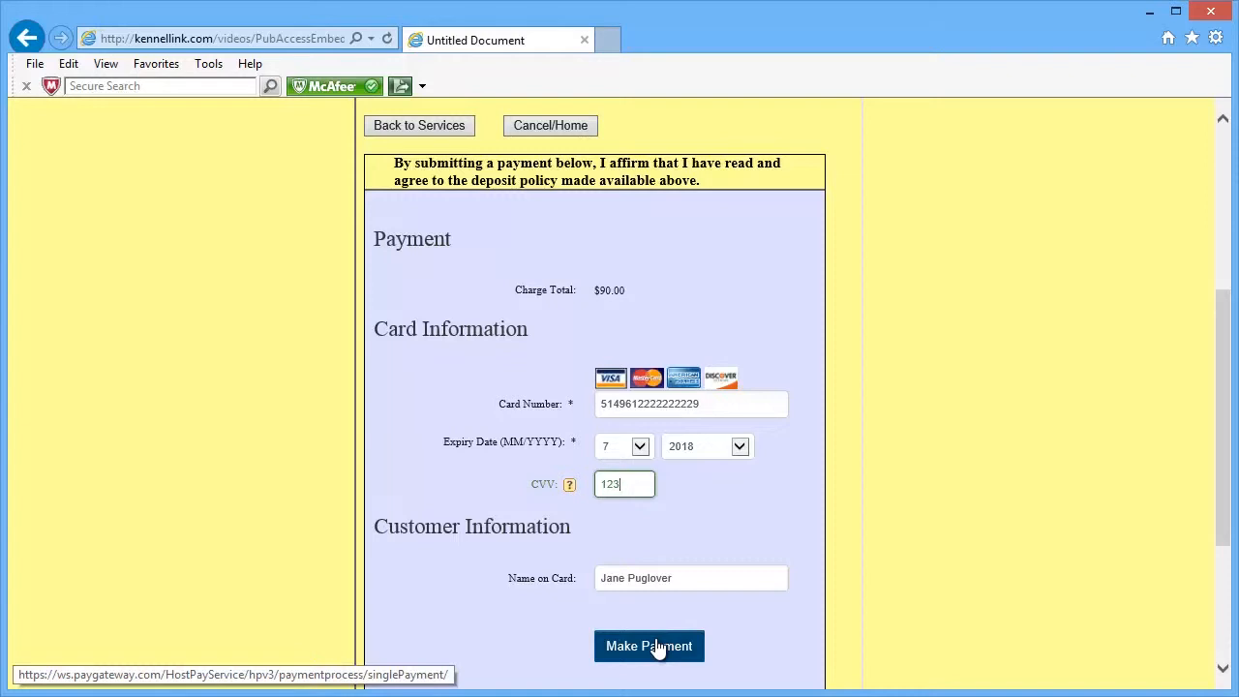
click(656, 648)
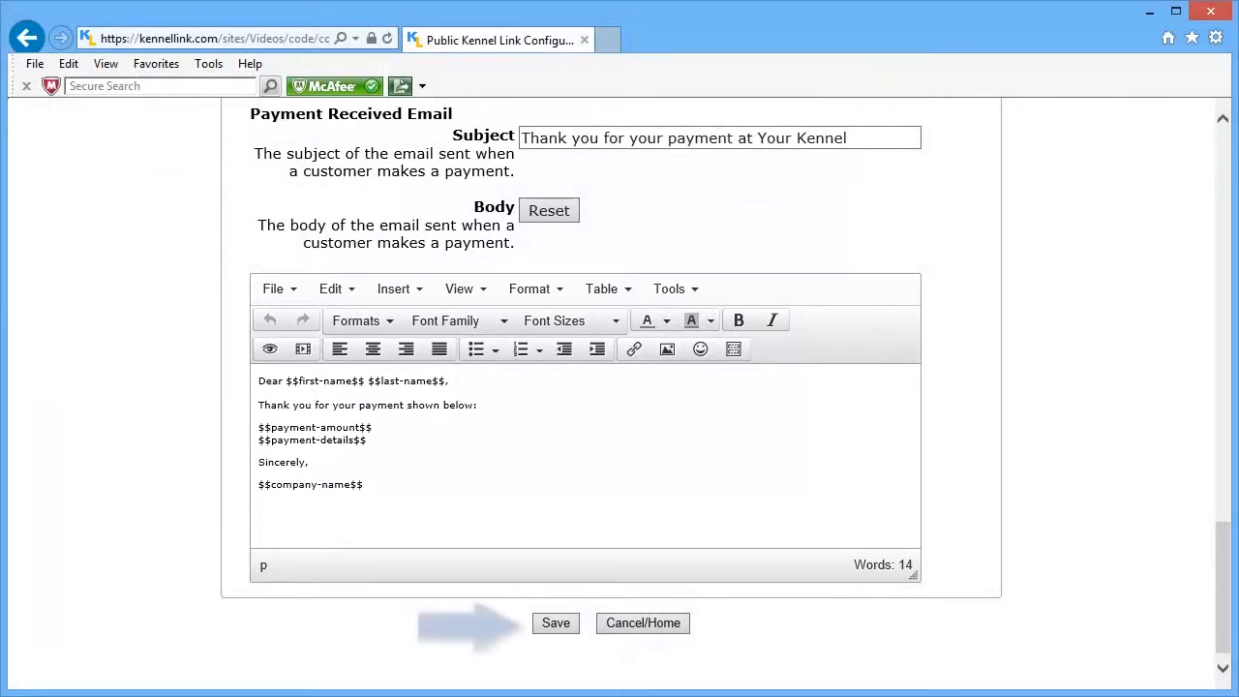
click(549, 621)
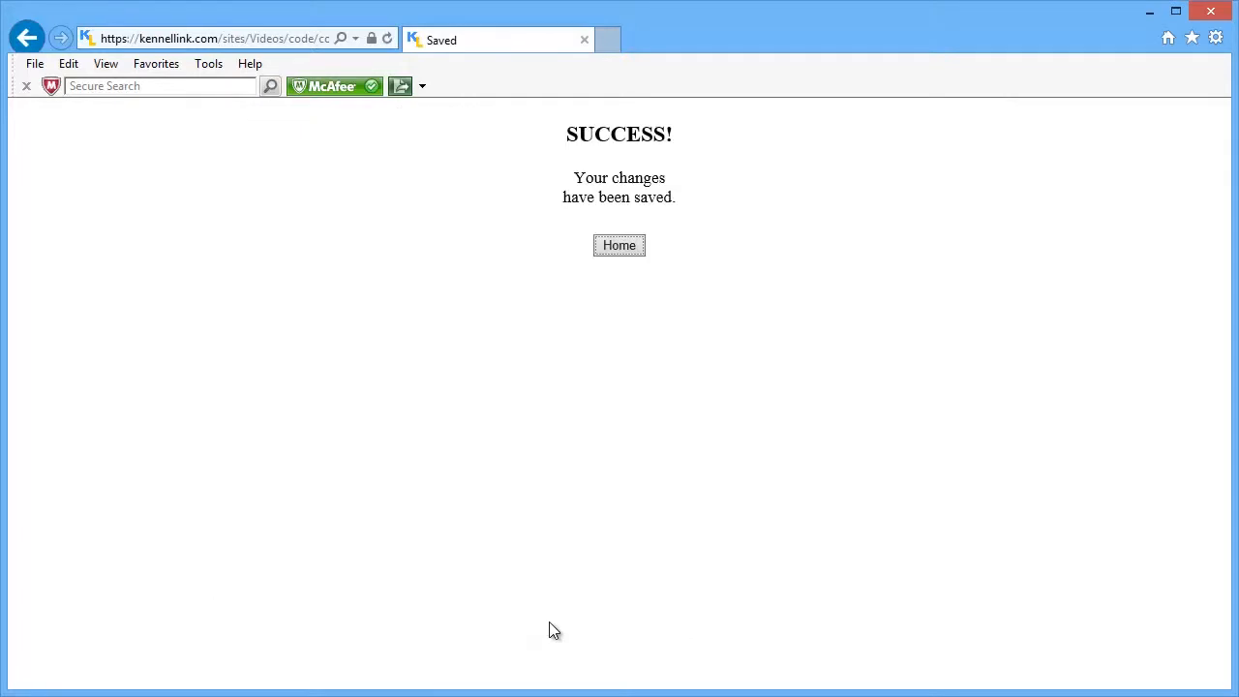